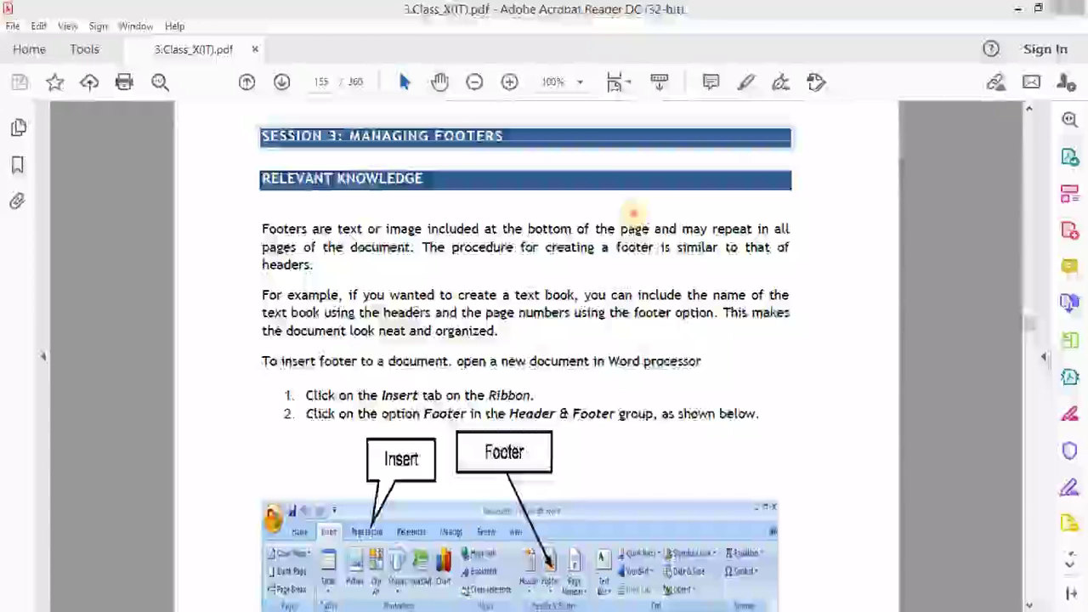
Step: Read through the Managing Footers steps in the PDF guide, then switch to Class 10 word.docx in Word
{"action": "left_click", "coordinate": [633, 213]}
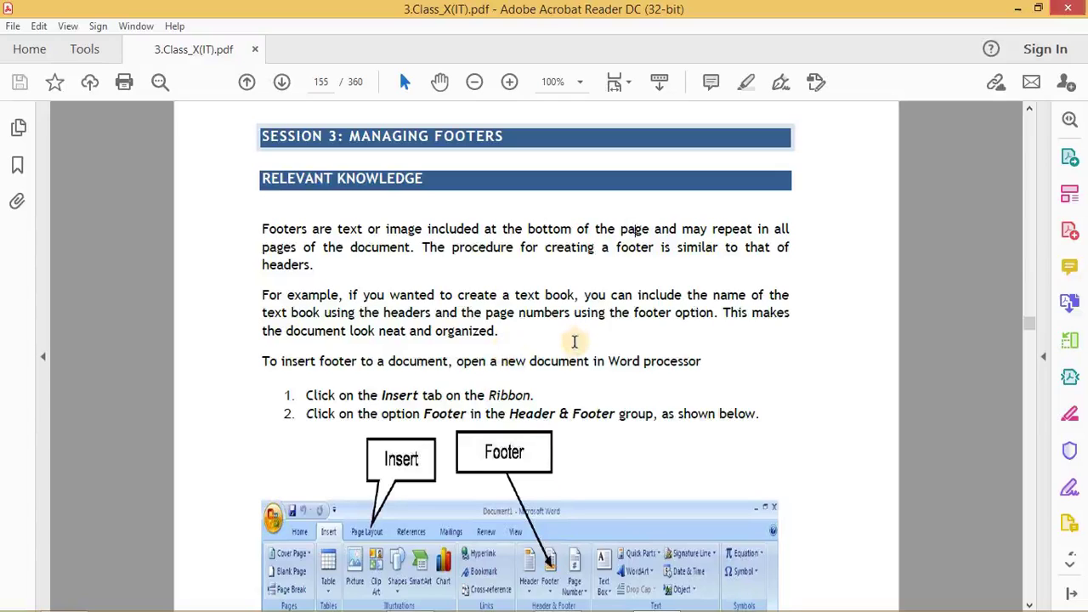
{"action": "scroll", "coordinate": [574, 349], "scroll_direction": "down", "scroll_amount": 1}
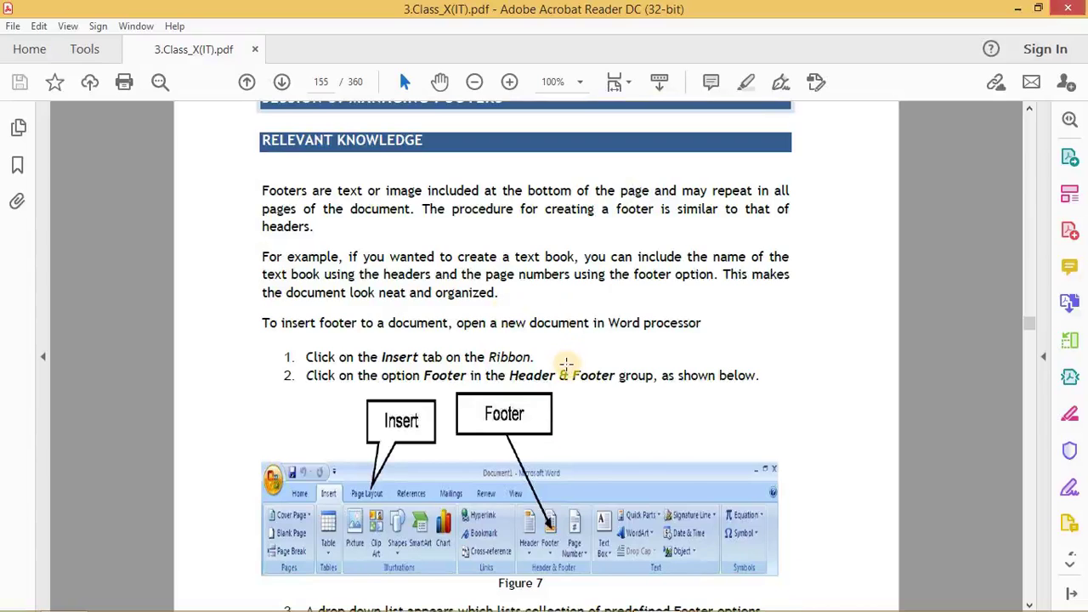
{"action": "scroll", "coordinate": [567, 361], "scroll_direction": "down", "scroll_amount": 2}
{"action": "scroll", "coordinate": [566, 370], "scroll_direction": "down", "scroll_amount": 1}
{"action": "scroll", "coordinate": [566, 372], "scroll_direction": "down", "scroll_amount": 1}
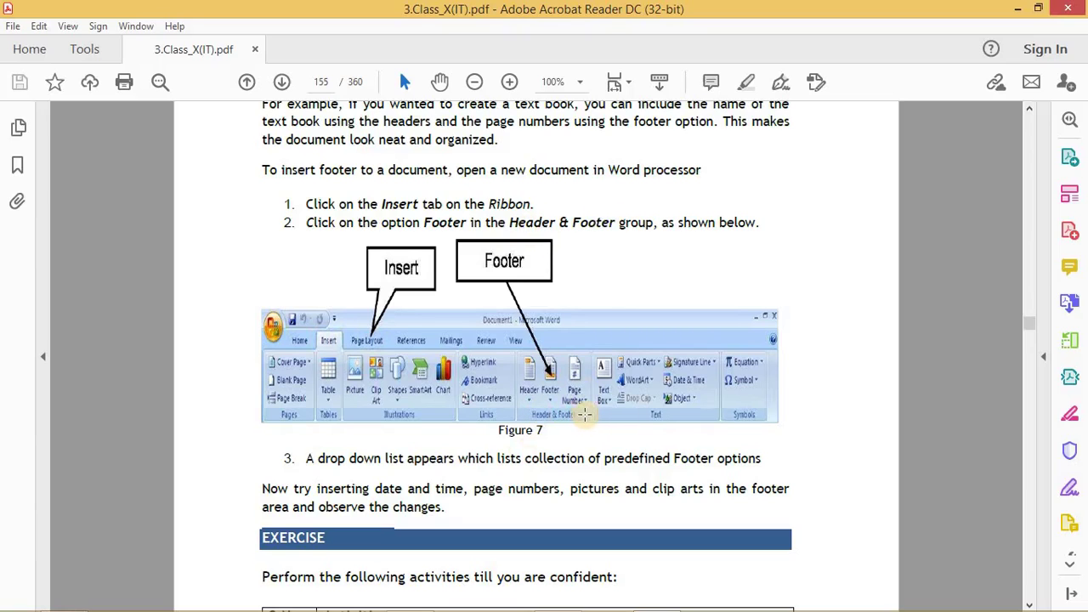
{"action": "scroll", "coordinate": [561, 352], "scroll_direction": "up", "scroll_amount": 1}
{"action": "scroll", "coordinate": [562, 352], "scroll_direction": "up", "scroll_amount": 1}
{"action": "scroll", "coordinate": [562, 351], "scroll_direction": "up", "scroll_amount": 1}
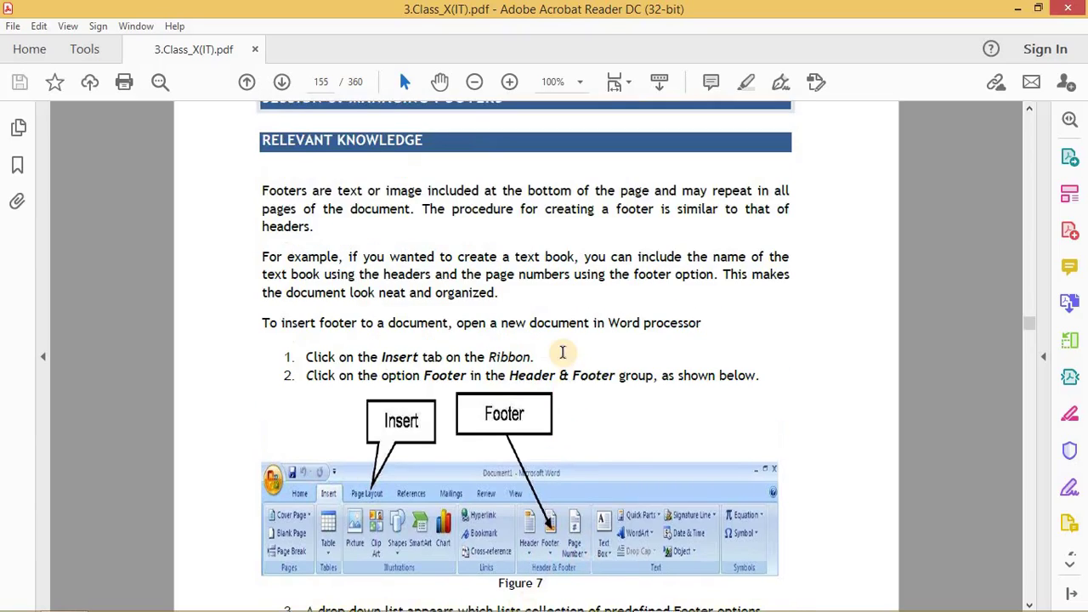
{"action": "scroll", "coordinate": [562, 352], "scroll_direction": "up", "scroll_amount": 1}
{"action": "scroll", "coordinate": [558, 357], "scroll_direction": "down", "scroll_amount": 2}
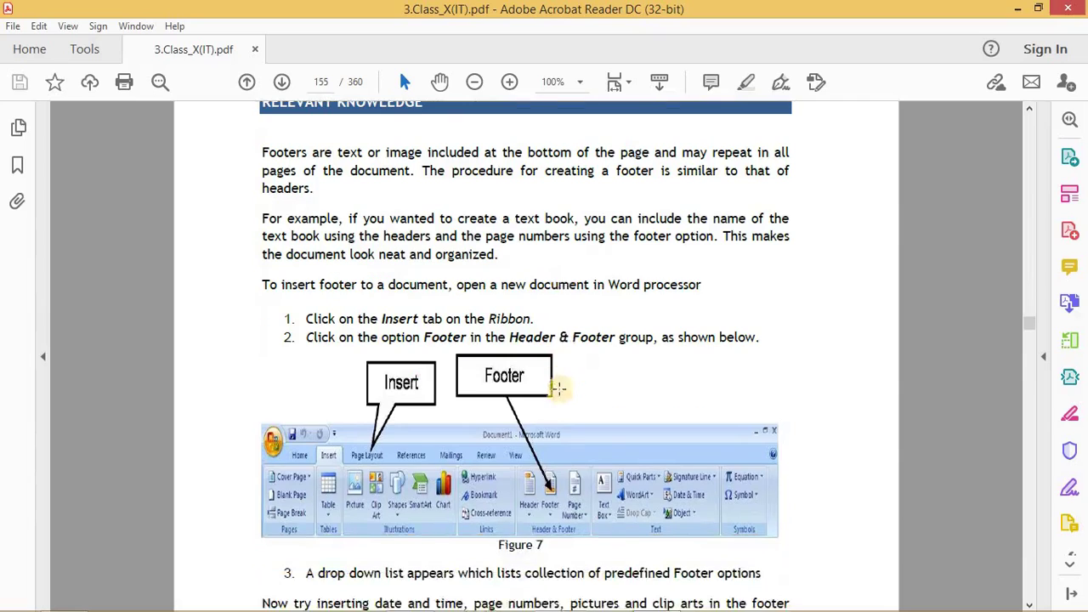
{"action": "left_click", "coordinate": [554, 599]}
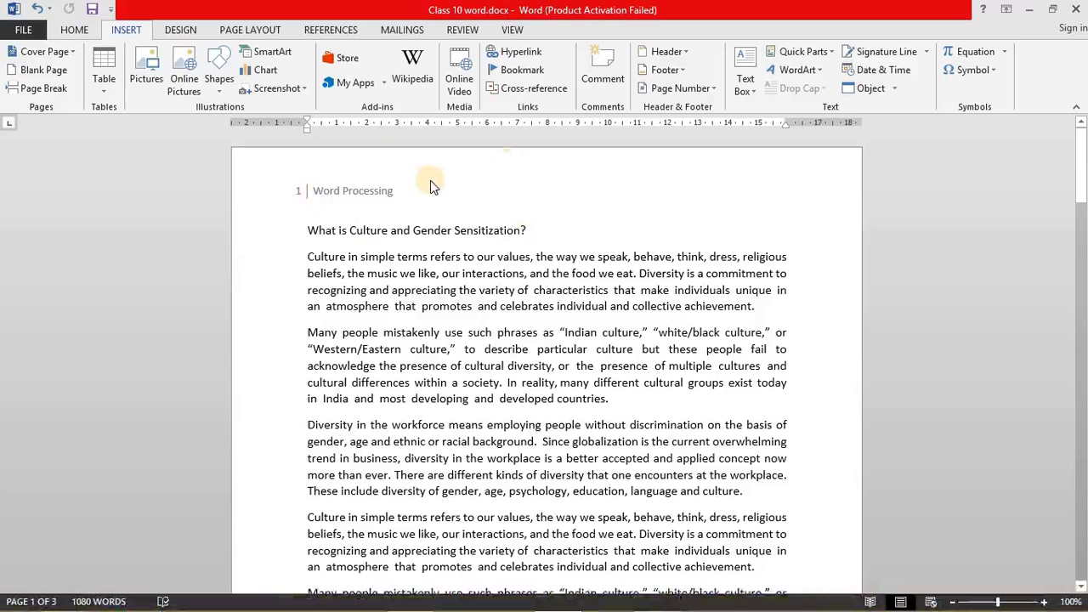
Step: Show the Insert tab's footer gallery and scroll down to the Alphabet design
{"action": "left_click", "coordinate": [74, 30]}
{"action": "left_click", "coordinate": [131, 30]}
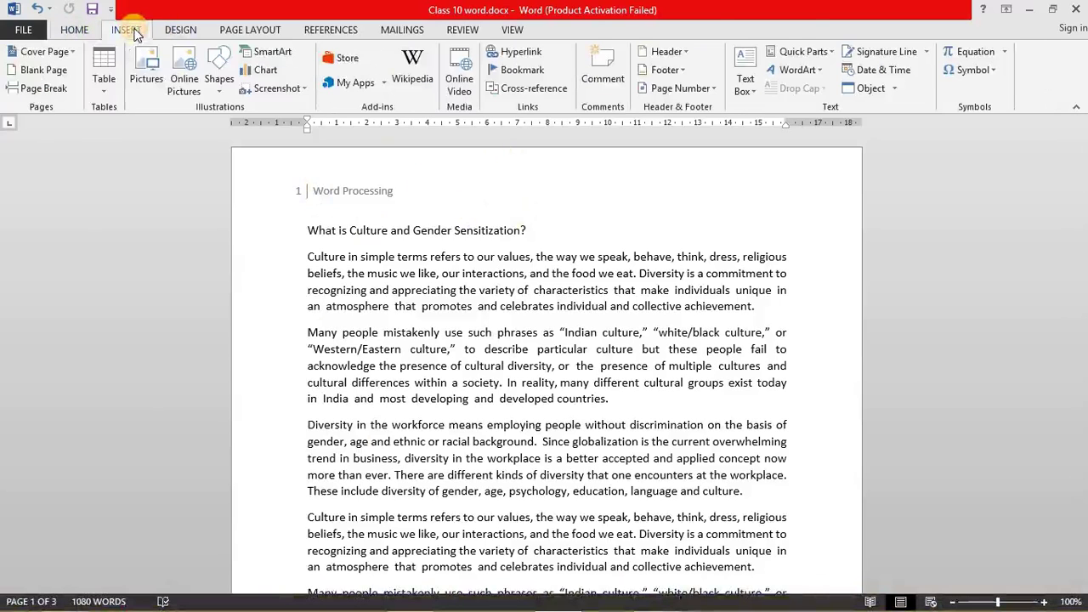
{"action": "left_click", "coordinate": [667, 71]}
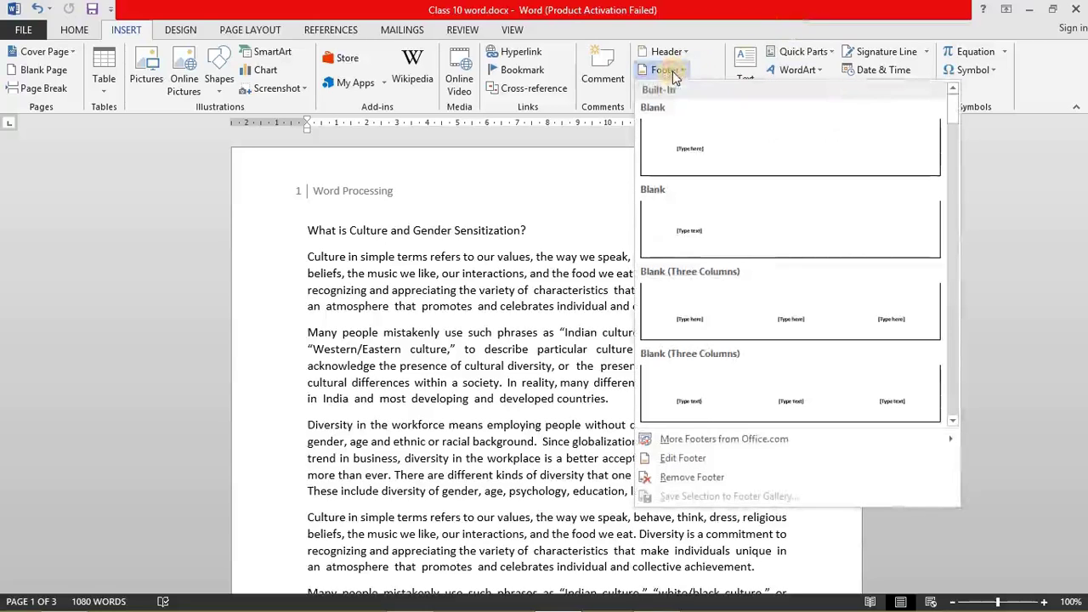
{"action": "scroll", "coordinate": [778, 280], "scroll_direction": "down", "scroll_amount": 1}
{"action": "scroll", "coordinate": [770, 345], "scroll_direction": "down", "scroll_amount": 2}
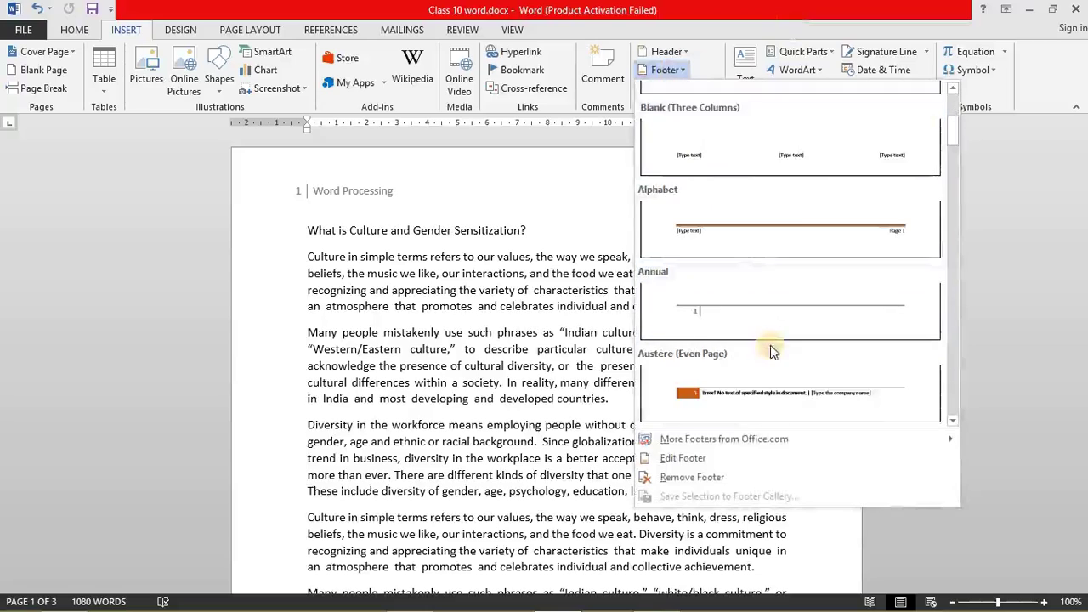
Step: Insert the Alphabet footer and replace its [Type text] placeholder with 'Footer'
{"action": "left_click", "coordinate": [819, 237]}
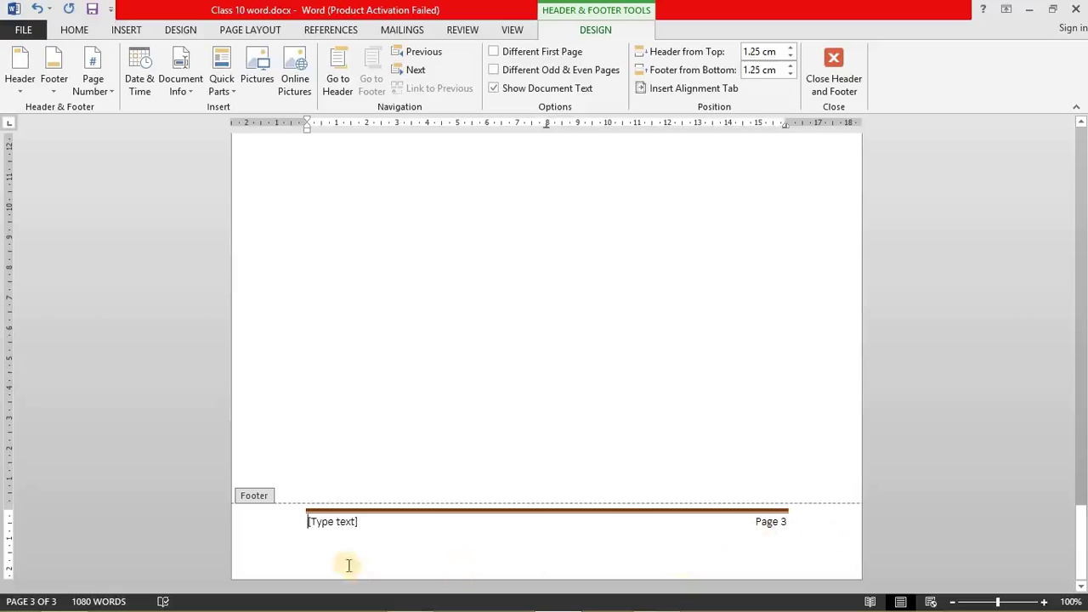
{"action": "left_click", "coordinate": [351, 524]}
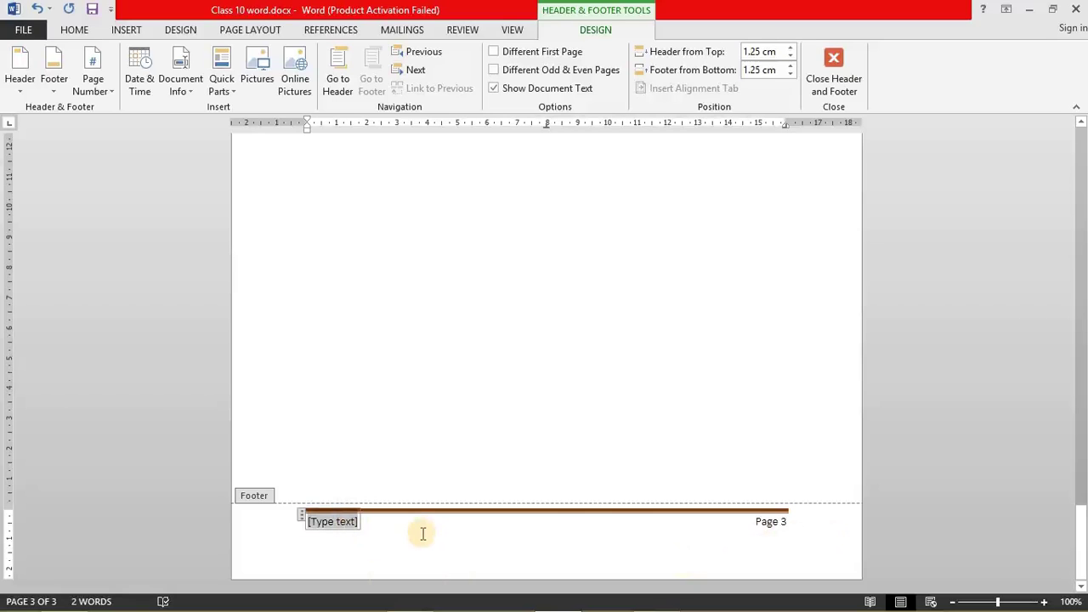
{"action": "type", "text": "f"}
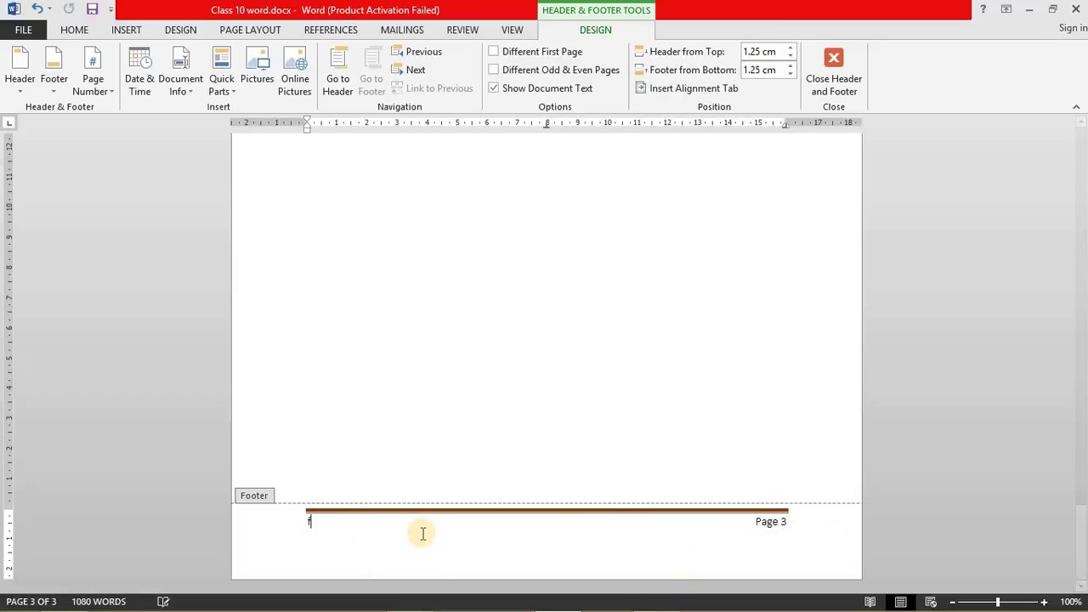
{"action": "type", "text": "O"}
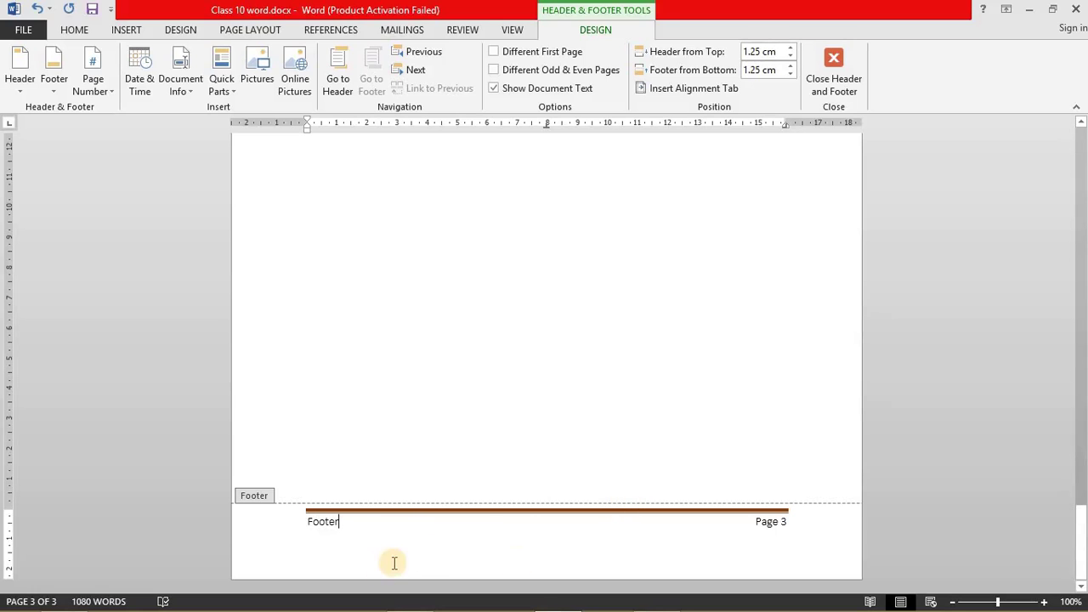
{"action": "scroll", "coordinate": [429, 493], "scroll_direction": "up", "scroll_amount": 4}
{"action": "scroll", "coordinate": [435, 476], "scroll_direction": "up", "scroll_amount": 6}
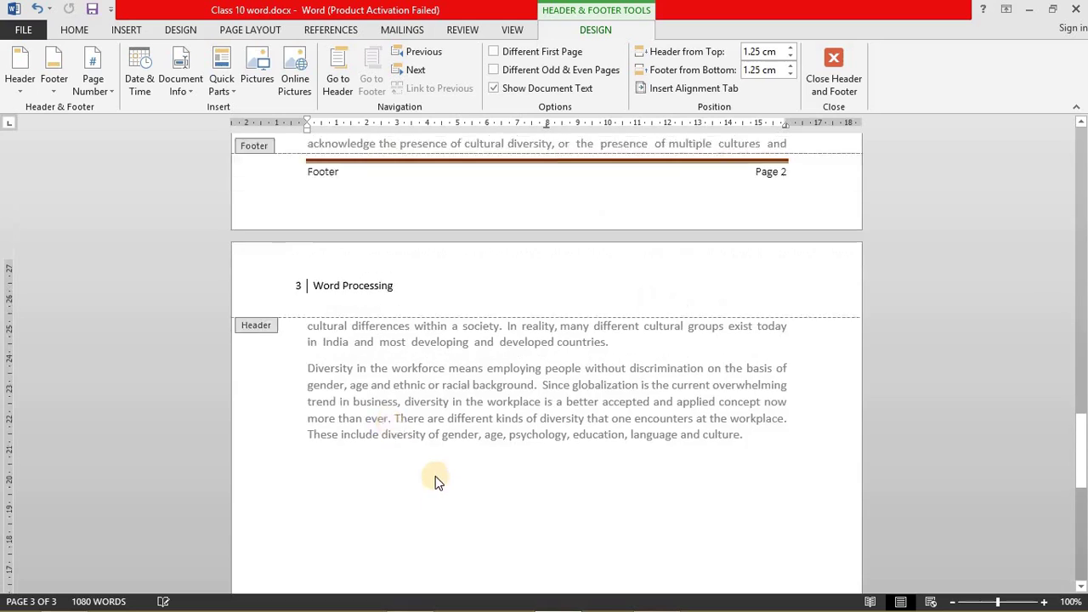
{"action": "scroll", "coordinate": [435, 476], "scroll_direction": "up", "scroll_amount": 1}
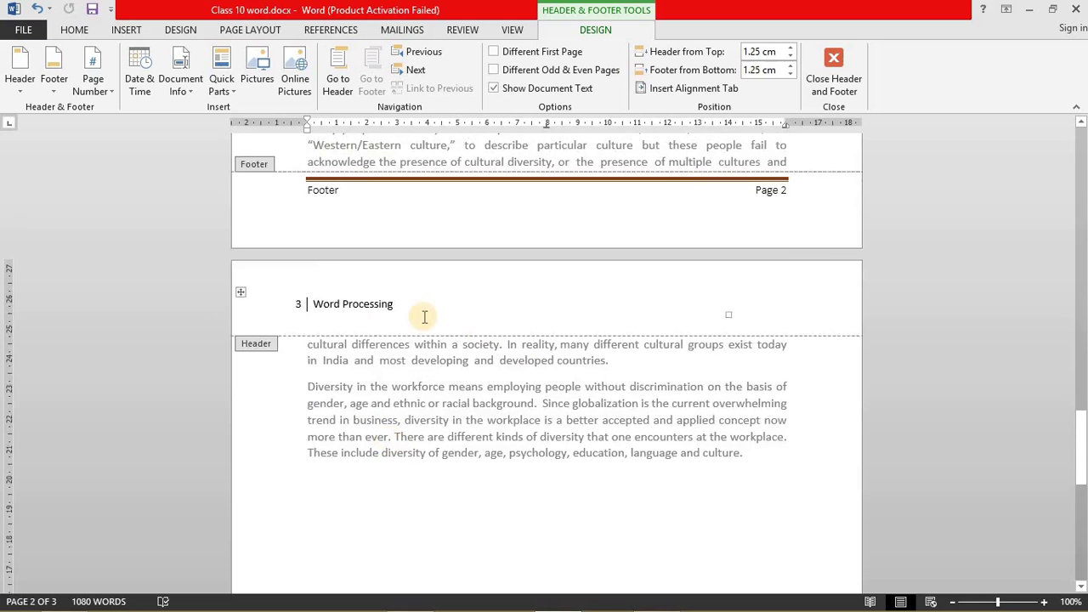
{"action": "scroll", "coordinate": [498, 442], "scroll_direction": "down", "scroll_amount": 2}
{"action": "scroll", "coordinate": [498, 481], "scroll_direction": "down", "scroll_amount": 5}
{"action": "scroll", "coordinate": [417, 573], "scroll_direction": "down", "scroll_amount": 4}
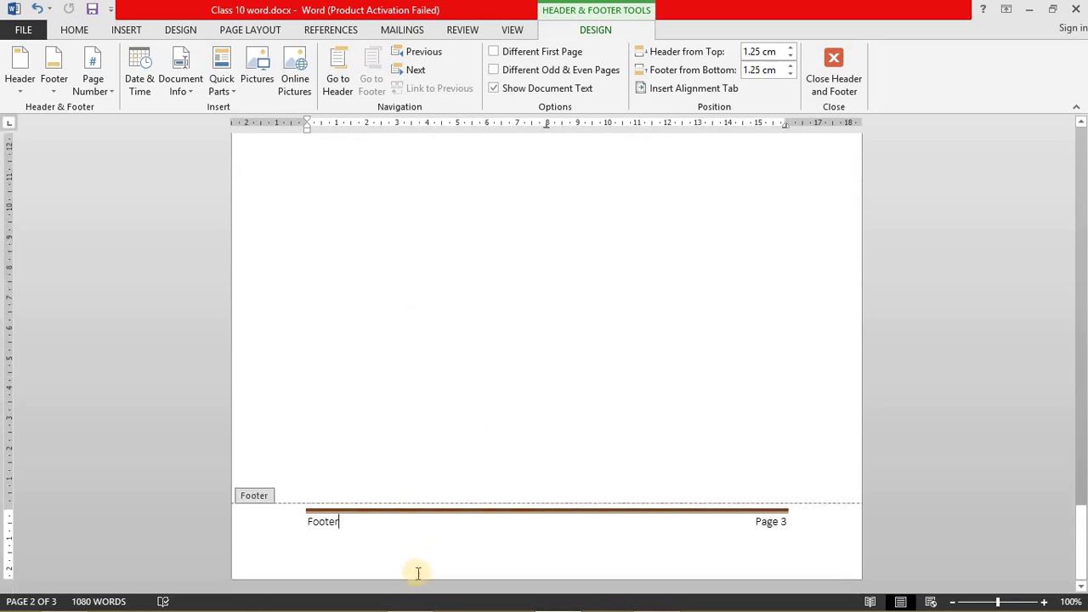
{"action": "scroll", "coordinate": [597, 443], "scroll_direction": "up", "scroll_amount": 4}
{"action": "scroll", "coordinate": [599, 444], "scroll_direction": "up", "scroll_amount": 4}
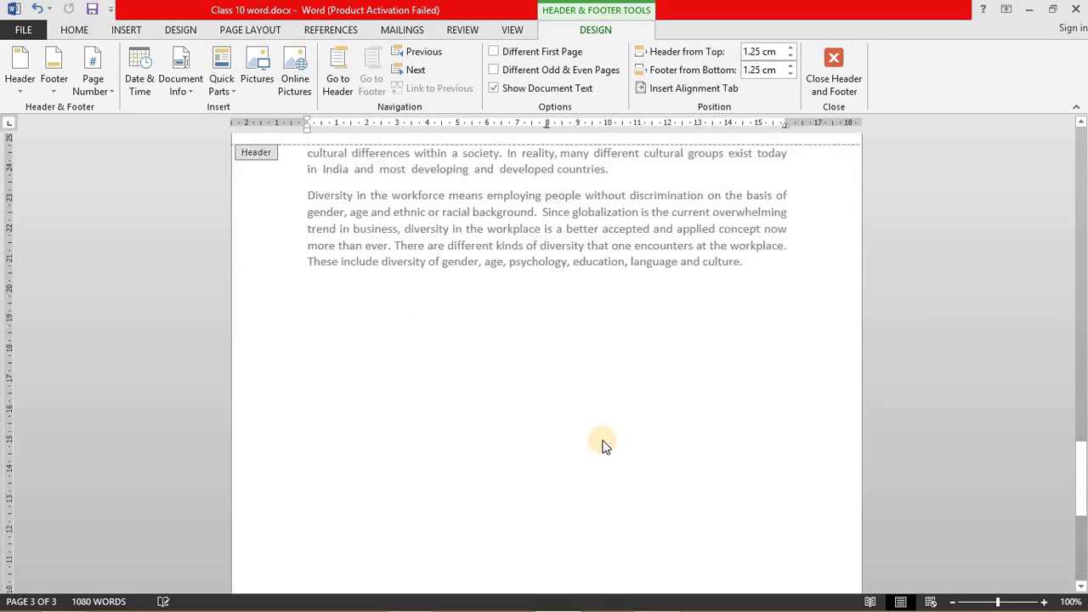
{"action": "scroll", "coordinate": [603, 441], "scroll_direction": "up", "scroll_amount": 1}
{"action": "scroll", "coordinate": [603, 439], "scroll_direction": "up", "scroll_amount": 2}
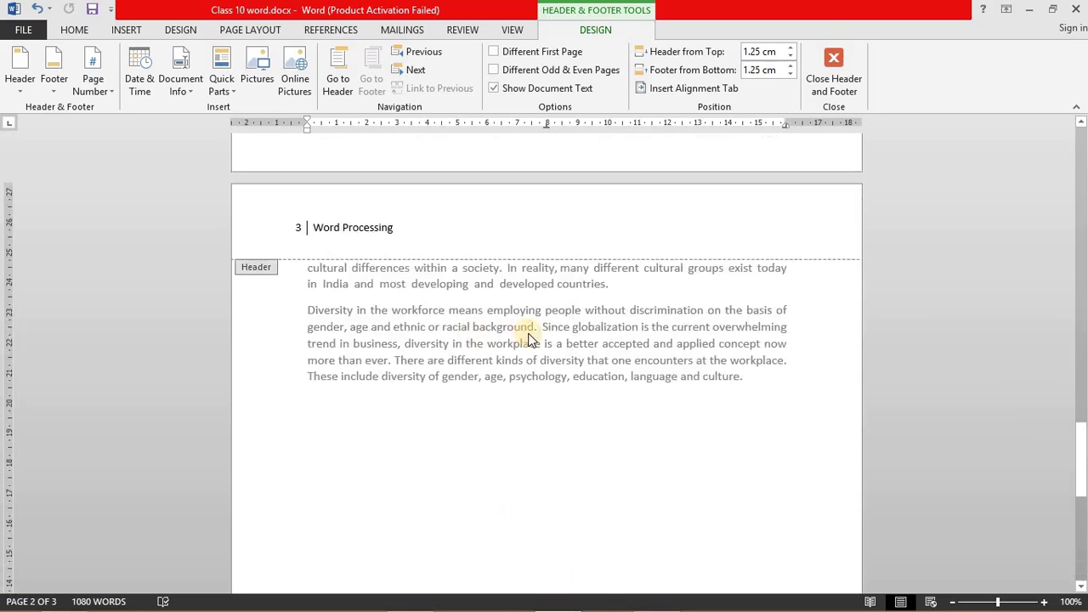
{"action": "scroll", "coordinate": [530, 336], "scroll_direction": "up", "scroll_amount": 4}
{"action": "scroll", "coordinate": [530, 342], "scroll_direction": "up", "scroll_amount": 4}
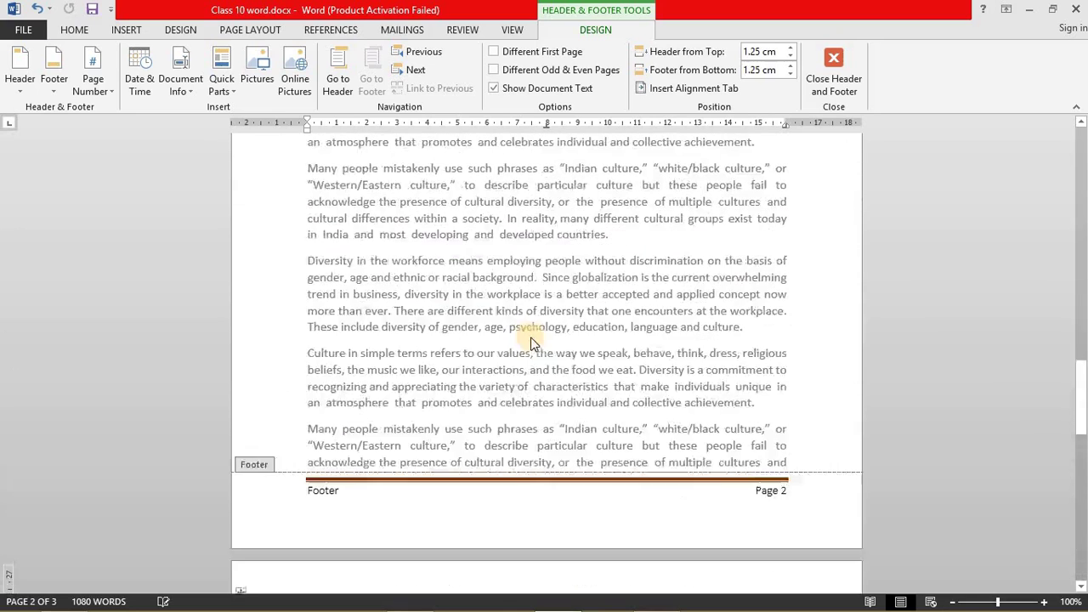
{"action": "scroll", "coordinate": [530, 340], "scroll_direction": "down", "scroll_amount": 4}
{"action": "scroll", "coordinate": [531, 343], "scroll_direction": "down", "scroll_amount": 4}
{"action": "scroll", "coordinate": [529, 340], "scroll_direction": "up", "scroll_amount": 4}
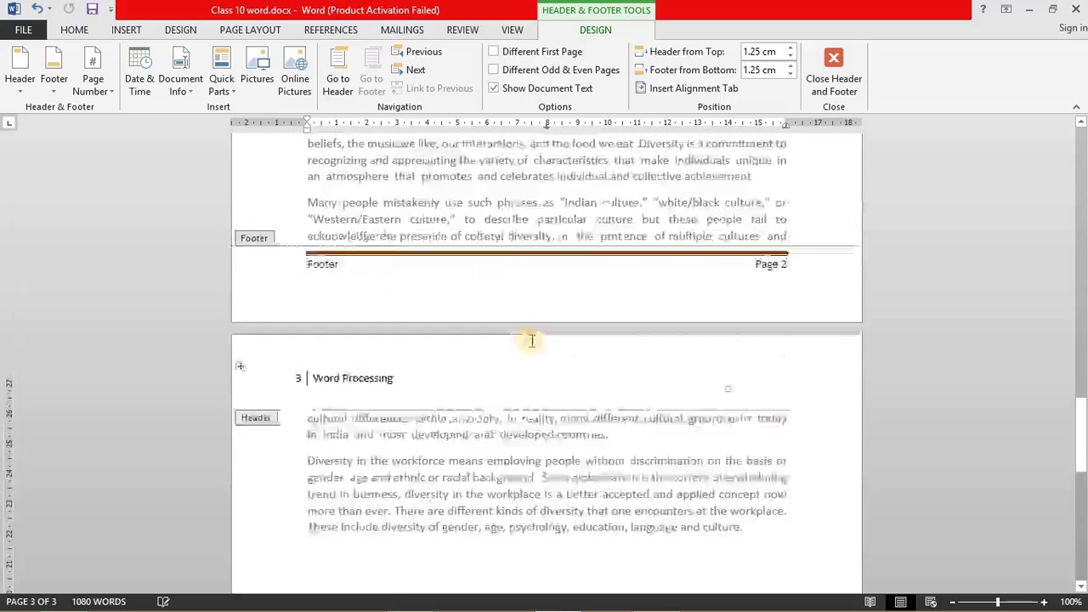
{"action": "scroll", "coordinate": [530, 340], "scroll_direction": "up", "scroll_amount": 1}
{"action": "scroll", "coordinate": [446, 451], "scroll_direction": "down", "scroll_amount": 4}
{"action": "scroll", "coordinate": [461, 466], "scroll_direction": "down", "scroll_amount": 7}
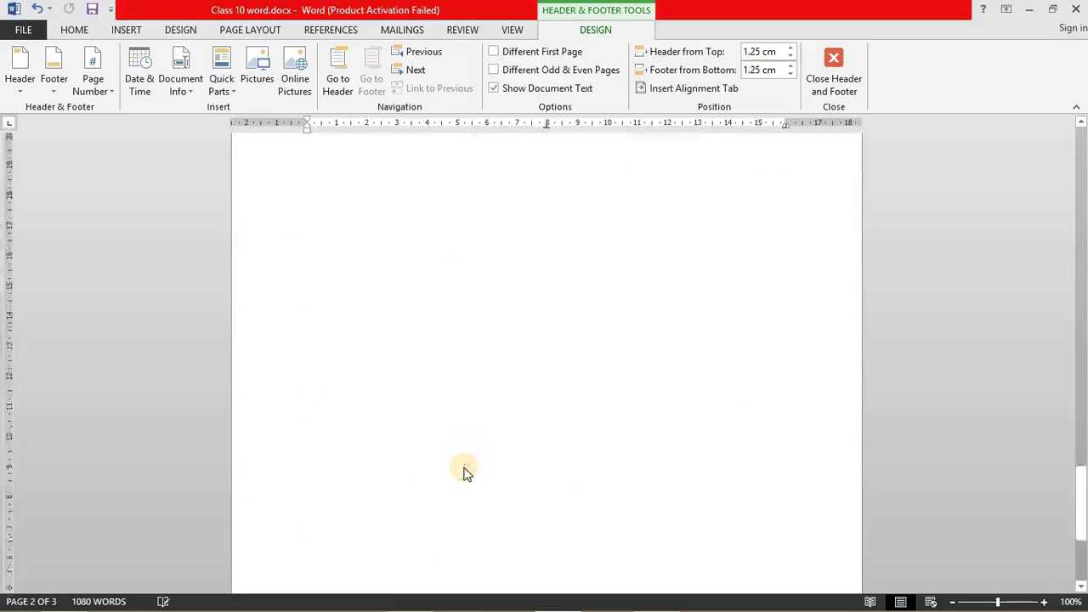
{"action": "scroll", "coordinate": [463, 472], "scroll_direction": "down", "scroll_amount": 7}
{"action": "scroll", "coordinate": [518, 403], "scroll_direction": "up", "scroll_amount": 2}
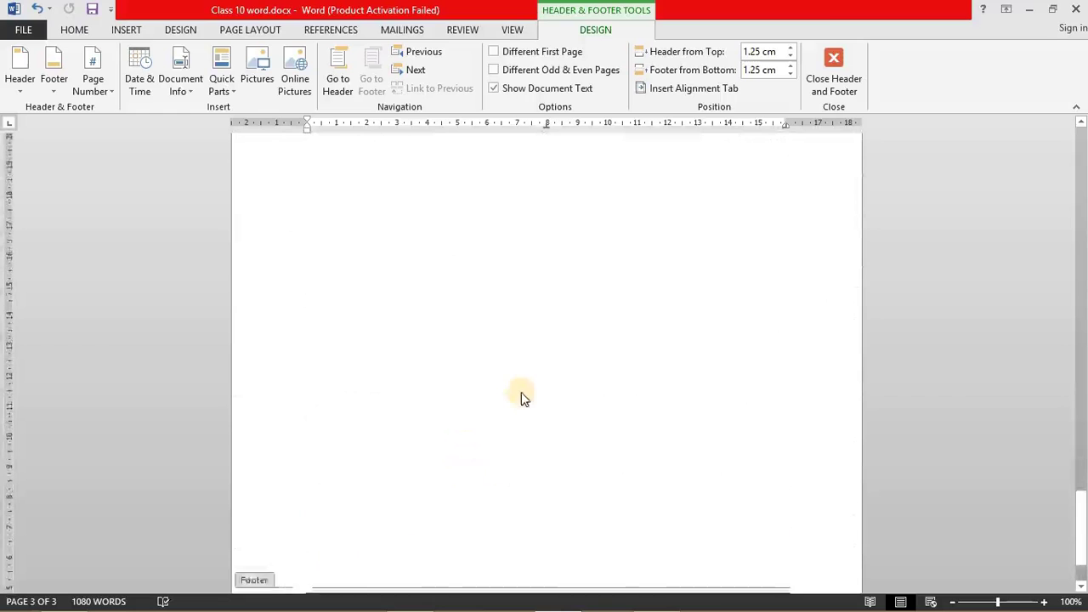
{"action": "scroll", "coordinate": [521, 392], "scroll_direction": "up", "scroll_amount": 6}
{"action": "scroll", "coordinate": [523, 391], "scroll_direction": "up", "scroll_amount": 4}
{"action": "scroll", "coordinate": [528, 434], "scroll_direction": "up", "scroll_amount": 1}
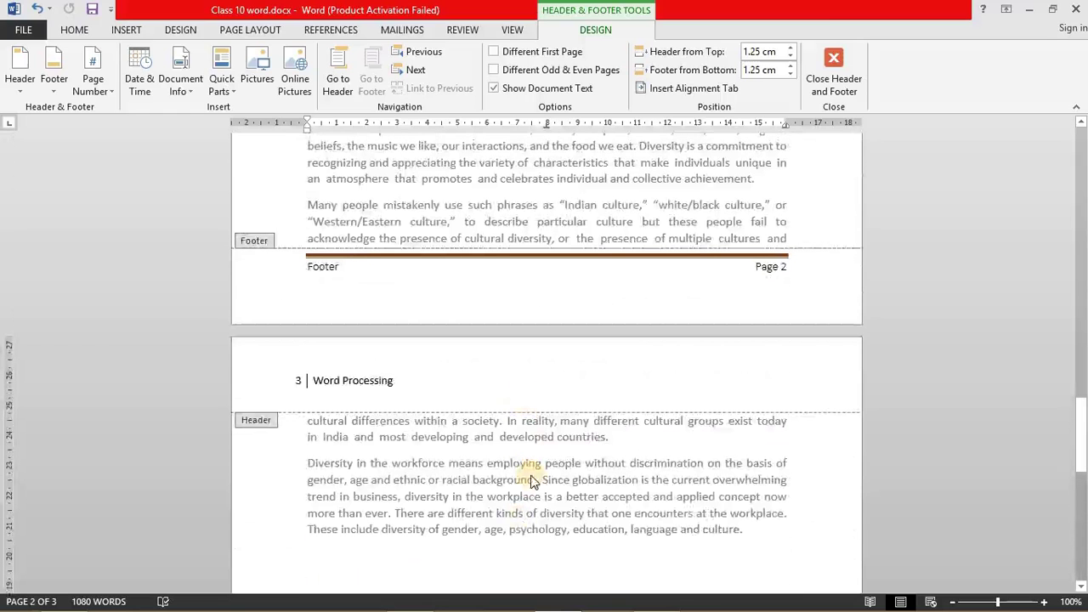
Step: Close footer editing and place the cursor in the body text on pages 2 and 3
{"action": "double_click", "coordinate": [532, 481]}
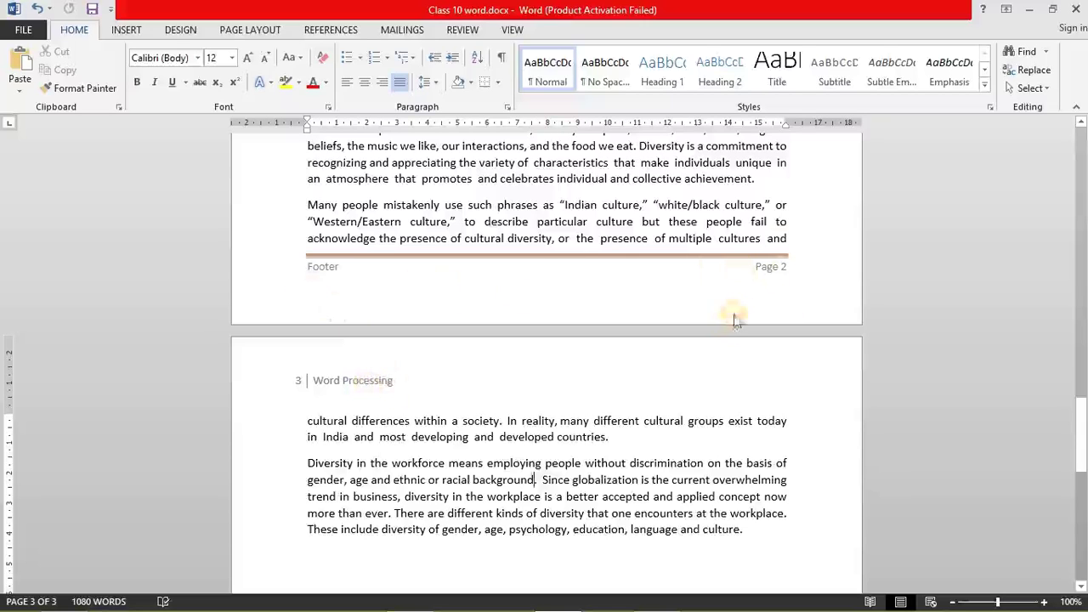
{"action": "left_click", "coordinate": [762, 270]}
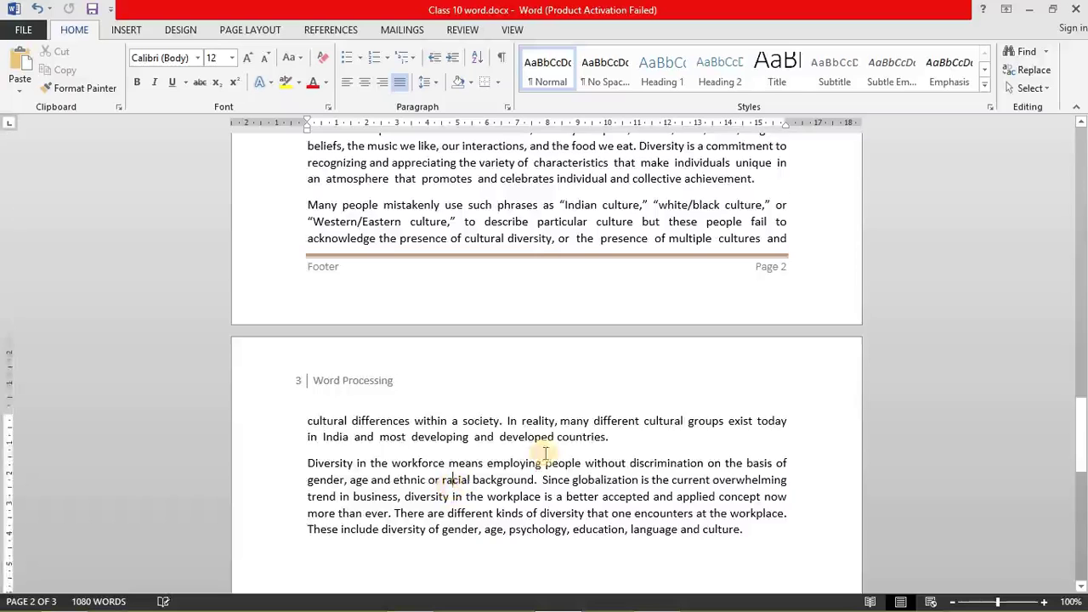
{"action": "scroll", "coordinate": [624, 425], "scroll_direction": "down", "scroll_amount": 3}
{"action": "left_click", "coordinate": [360, 459]}
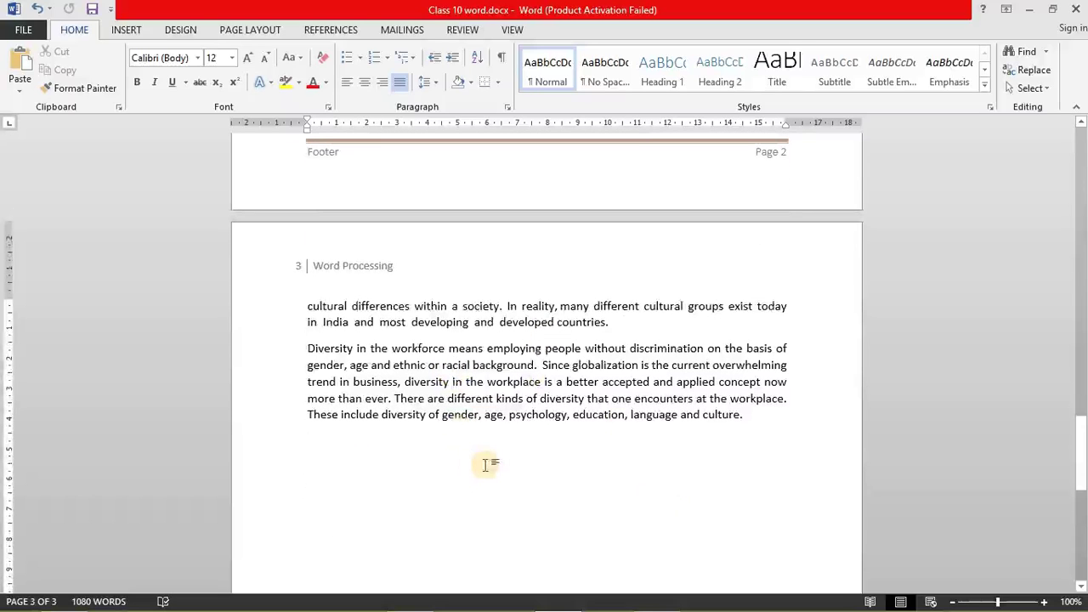
{"action": "type", "text": "ghghg"}
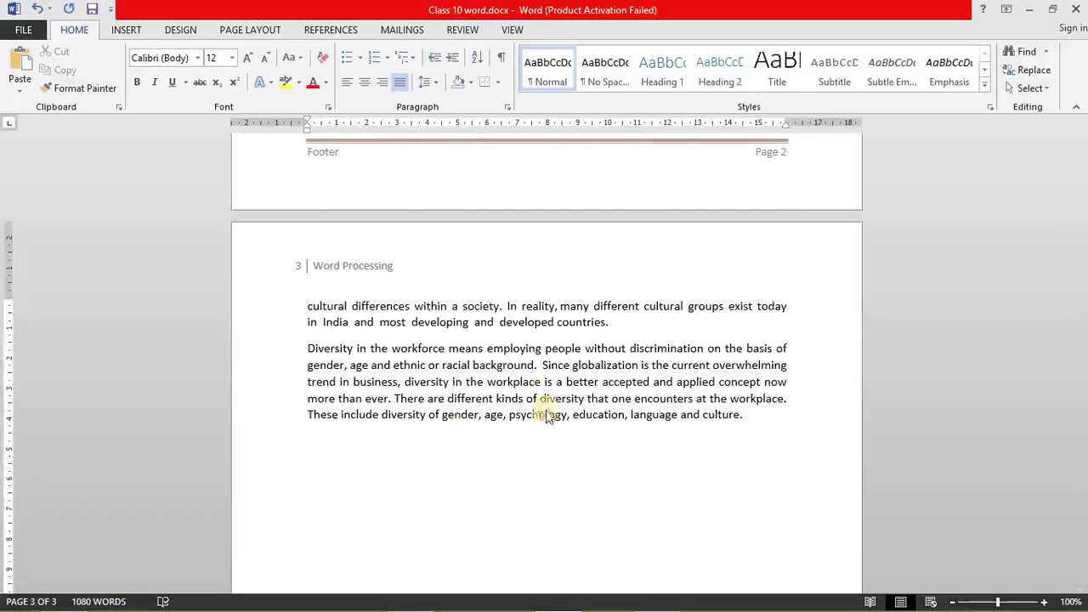
{"action": "key", "text": "ctrl+v"}
{"action": "scroll", "coordinate": [551, 408], "scroll_direction": "up", "scroll_amount": 10}
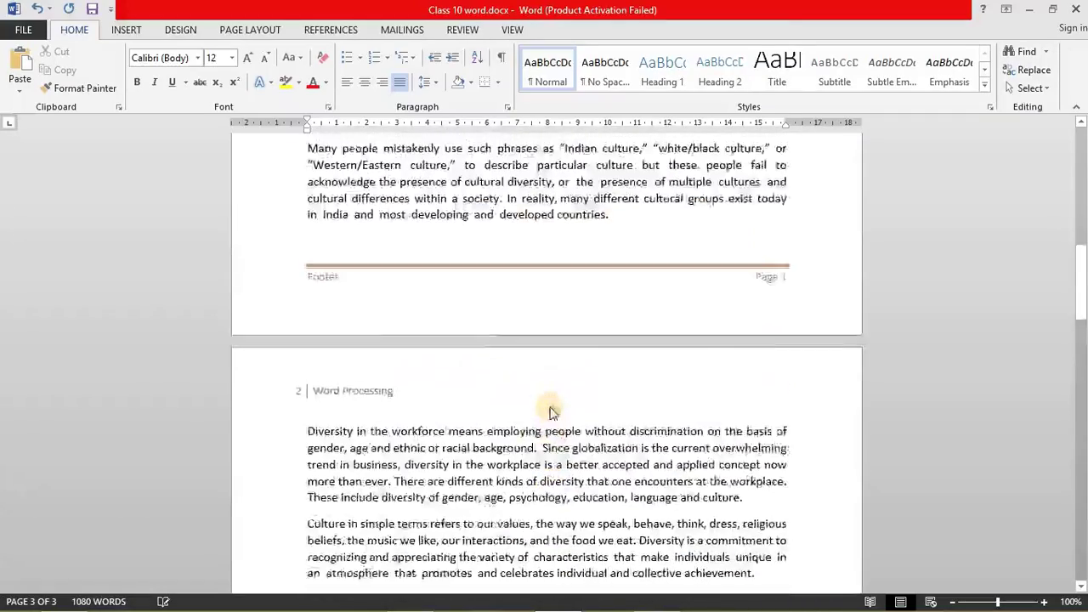
{"action": "scroll", "coordinate": [553, 408], "scroll_direction": "up", "scroll_amount": 5}
{"action": "scroll", "coordinate": [553, 408], "scroll_direction": "up", "scroll_amount": 5}
{"action": "scroll", "coordinate": [544, 357], "scroll_direction": "up", "scroll_amount": 2}
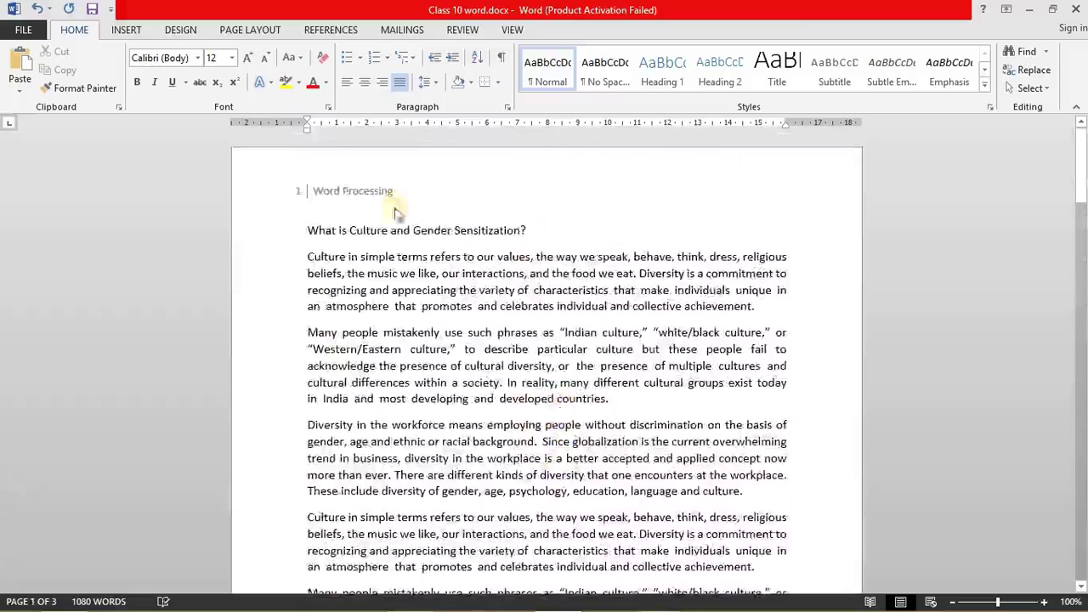
{"action": "scroll", "coordinate": [510, 235], "scroll_direction": "down", "scroll_amount": 3}
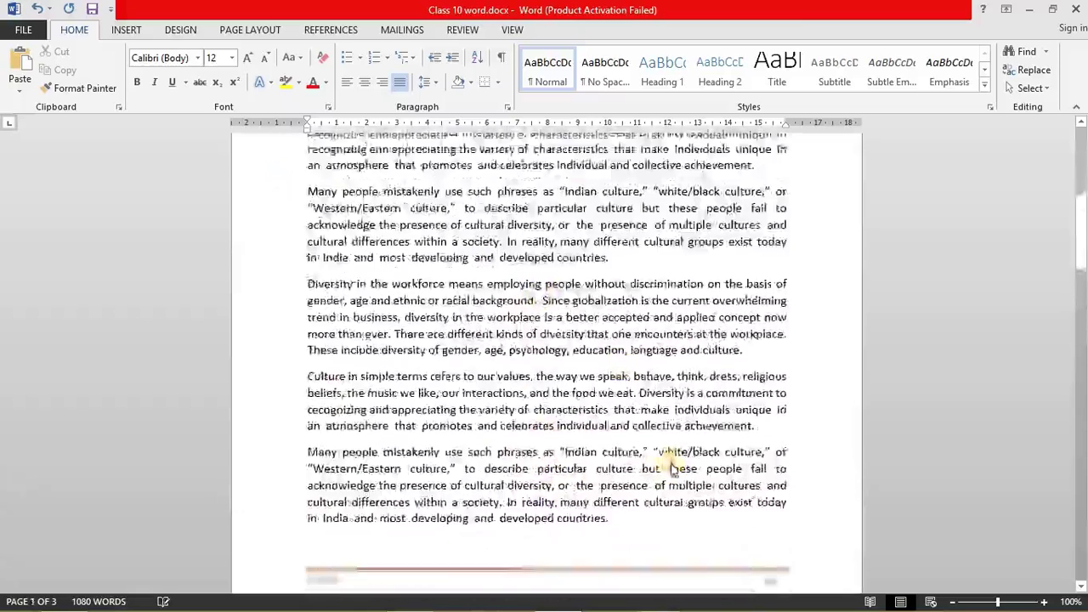
{"action": "scroll", "coordinate": [671, 466], "scroll_direction": "down", "scroll_amount": 3}
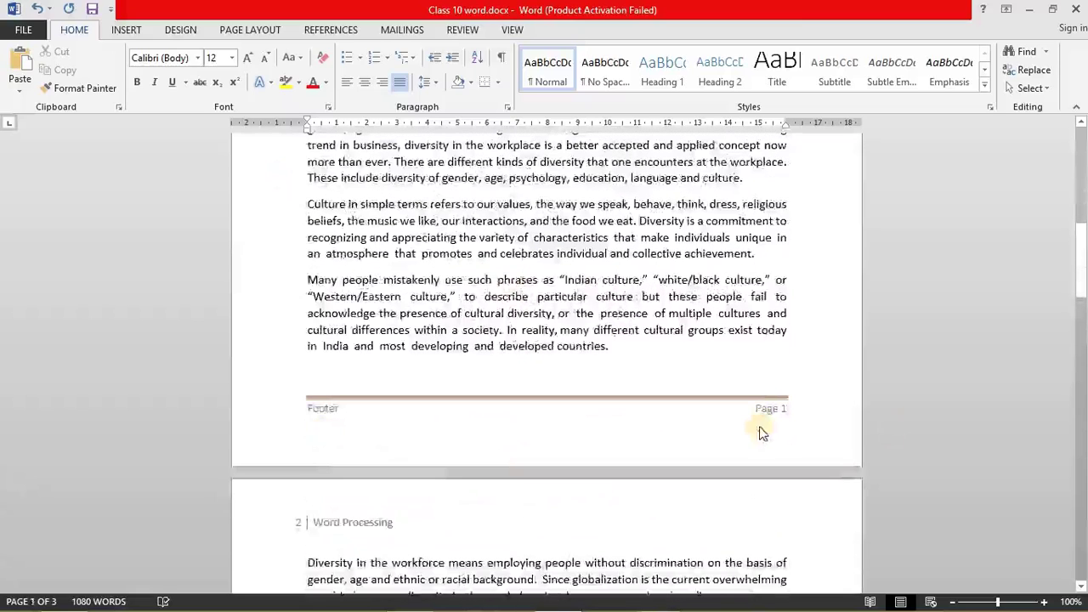
{"action": "double_click", "coordinate": [671, 472]}
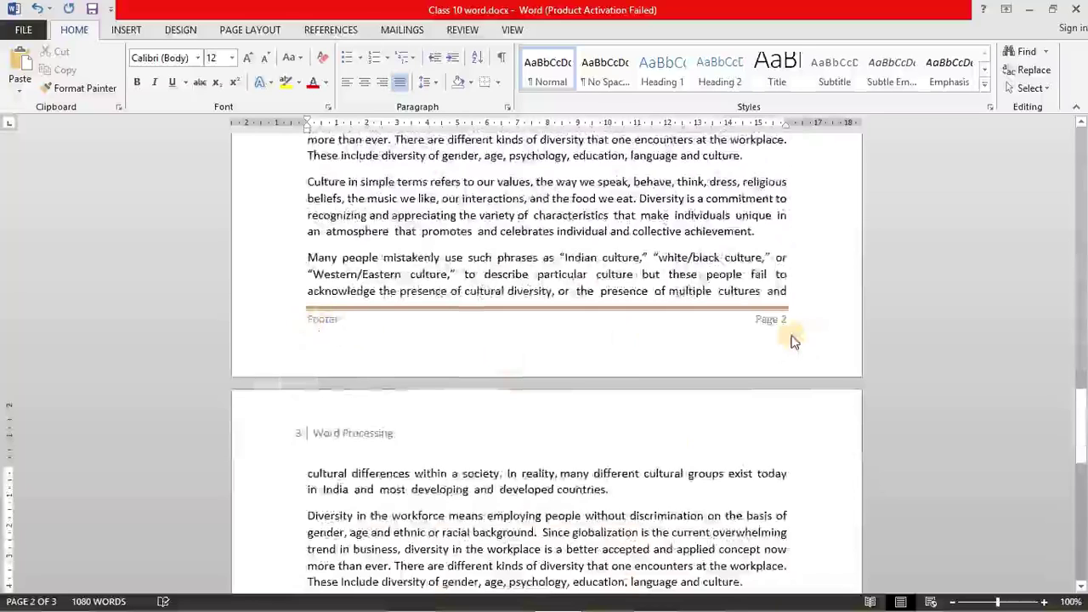
{"action": "double_click", "coordinate": [793, 336]}
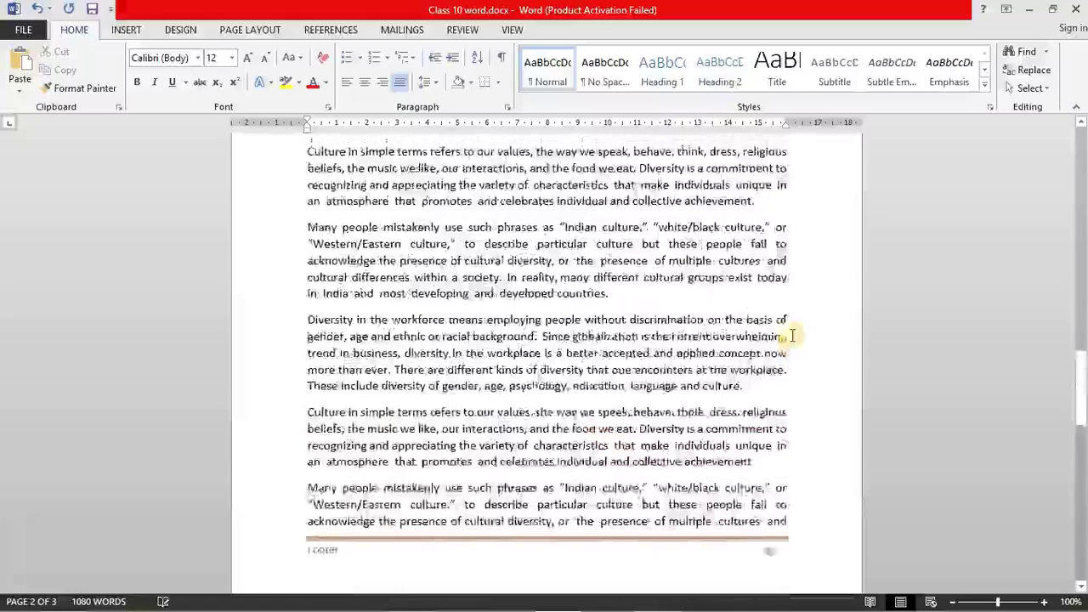
{"action": "scroll", "coordinate": [696, 463], "scroll_direction": "down", "scroll_amount": 4}
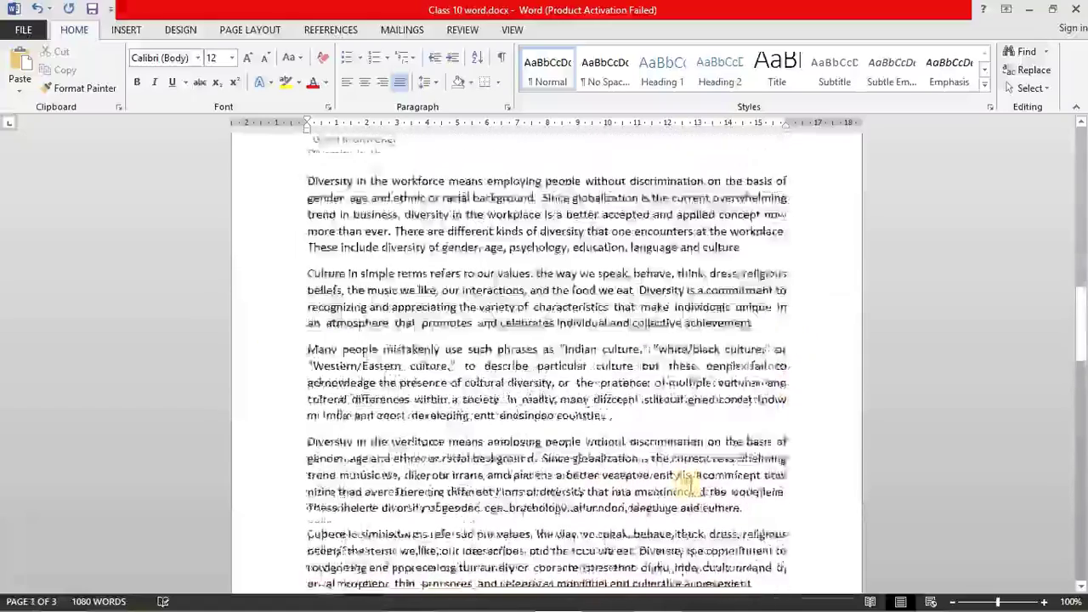
{"action": "scroll", "coordinate": [688, 478], "scroll_direction": "down", "scroll_amount": 2}
{"action": "scroll", "coordinate": [689, 480], "scroll_direction": "down", "scroll_amount": 8}
{"action": "scroll", "coordinate": [705, 340], "scroll_direction": "down", "scroll_amount": 4}
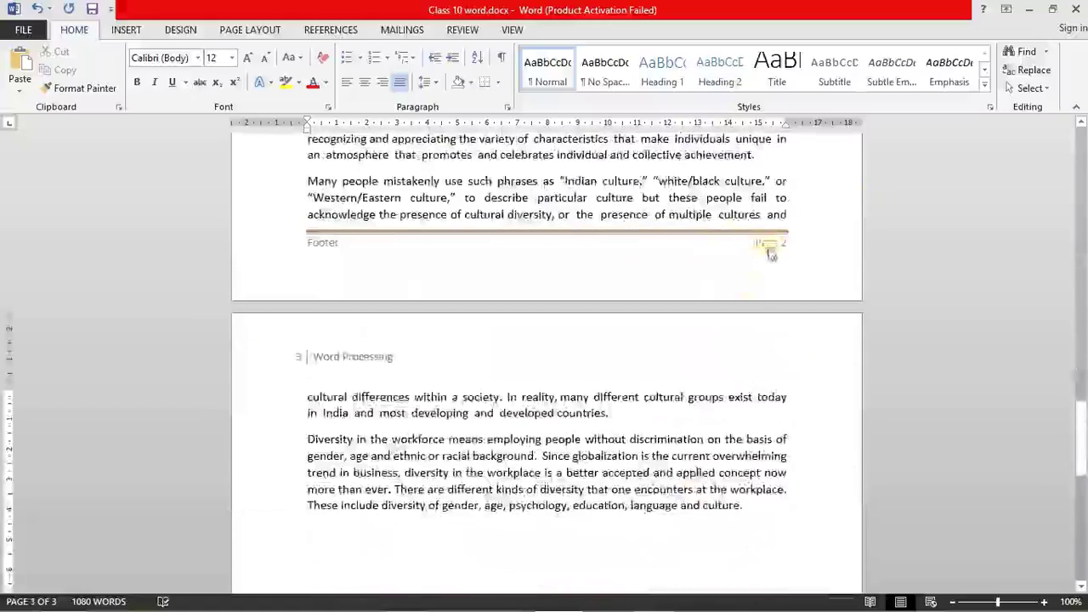
{"action": "scroll", "coordinate": [714, 358], "scroll_direction": "down", "scroll_amount": 4}
{"action": "scroll", "coordinate": [717, 360], "scroll_direction": "down", "scroll_amount": 10}
{"action": "scroll", "coordinate": [717, 359], "scroll_direction": "down", "scroll_amount": 1}
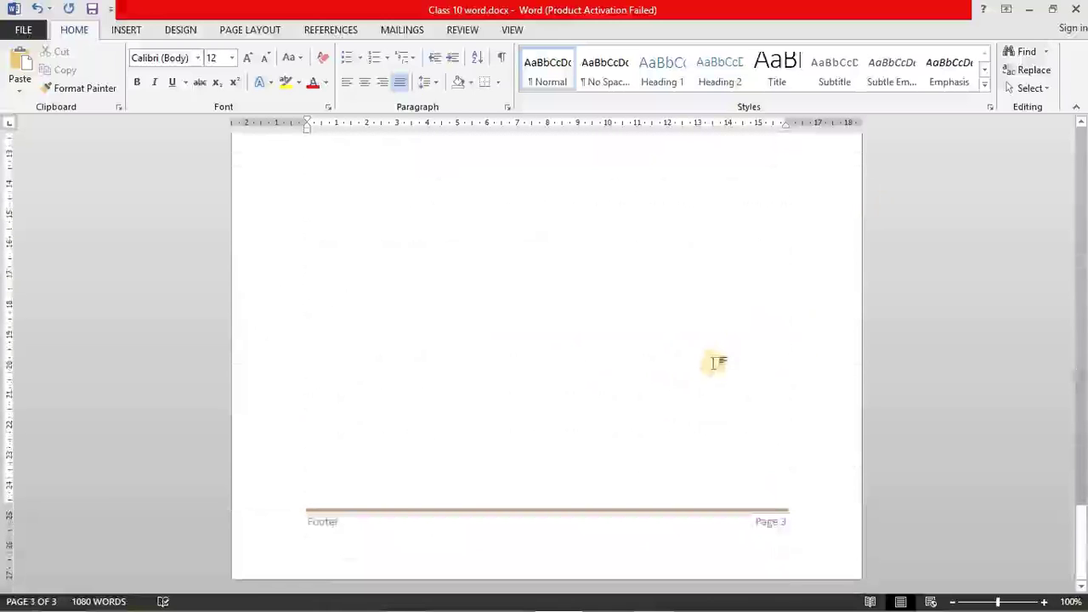
{"action": "scroll", "coordinate": [697, 476], "scroll_direction": "up", "scroll_amount": 2}
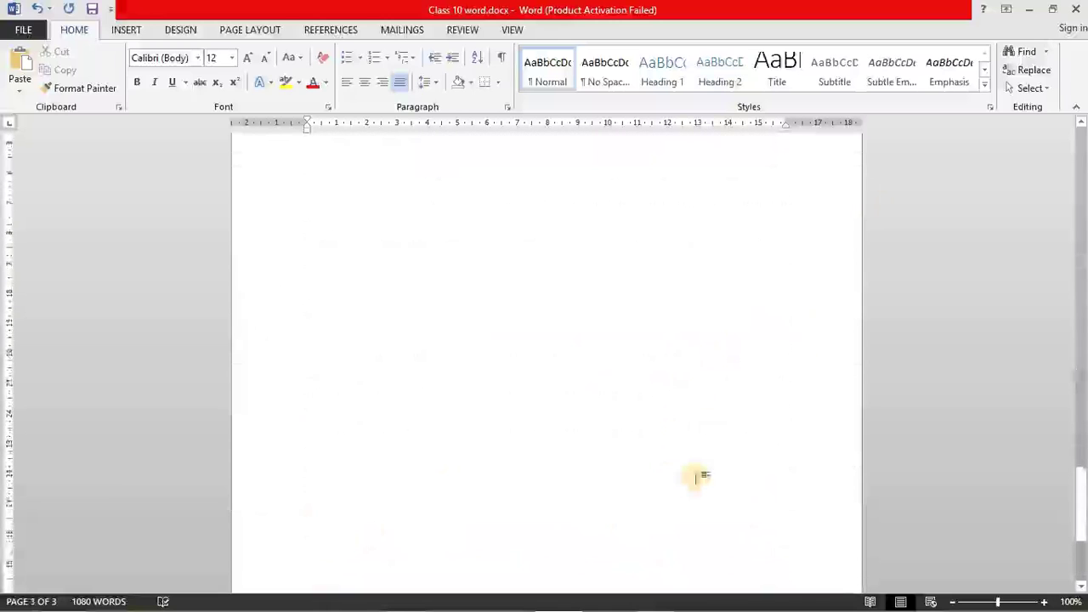
{"action": "scroll", "coordinate": [697, 476], "scroll_direction": "up", "scroll_amount": 5}
{"action": "scroll", "coordinate": [697, 476], "scroll_direction": "up", "scroll_amount": 4}
{"action": "scroll", "coordinate": [697, 478], "scroll_direction": "up", "scroll_amount": 4}
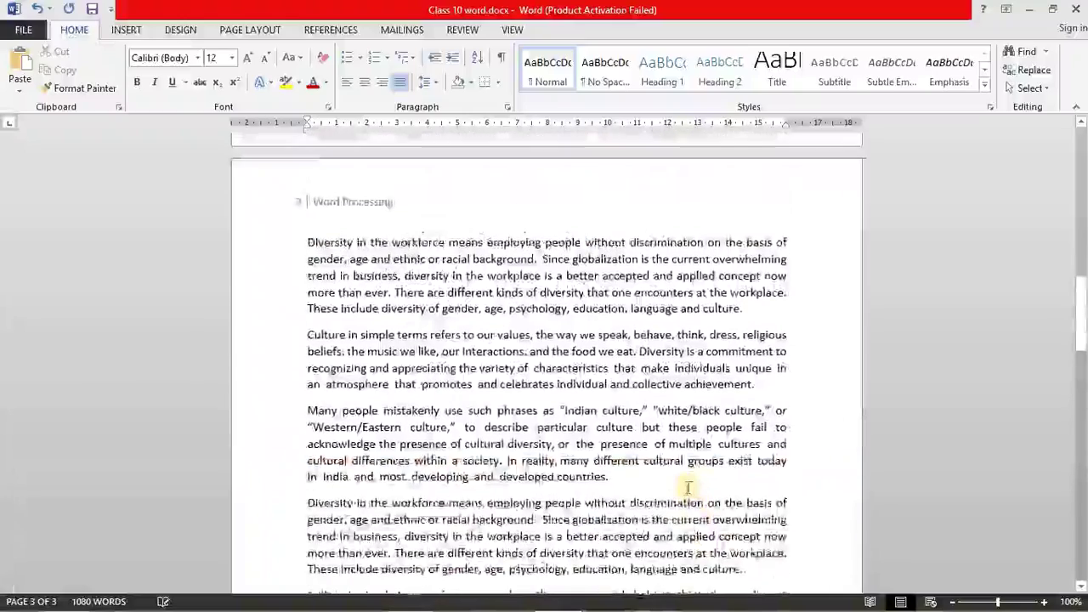
{"action": "scroll", "coordinate": [697, 478], "scroll_direction": "up", "scroll_amount": 5}
{"action": "scroll", "coordinate": [688, 486], "scroll_direction": "up", "scroll_amount": 5}
{"action": "scroll", "coordinate": [685, 487], "scroll_direction": "up", "scroll_amount": 5}
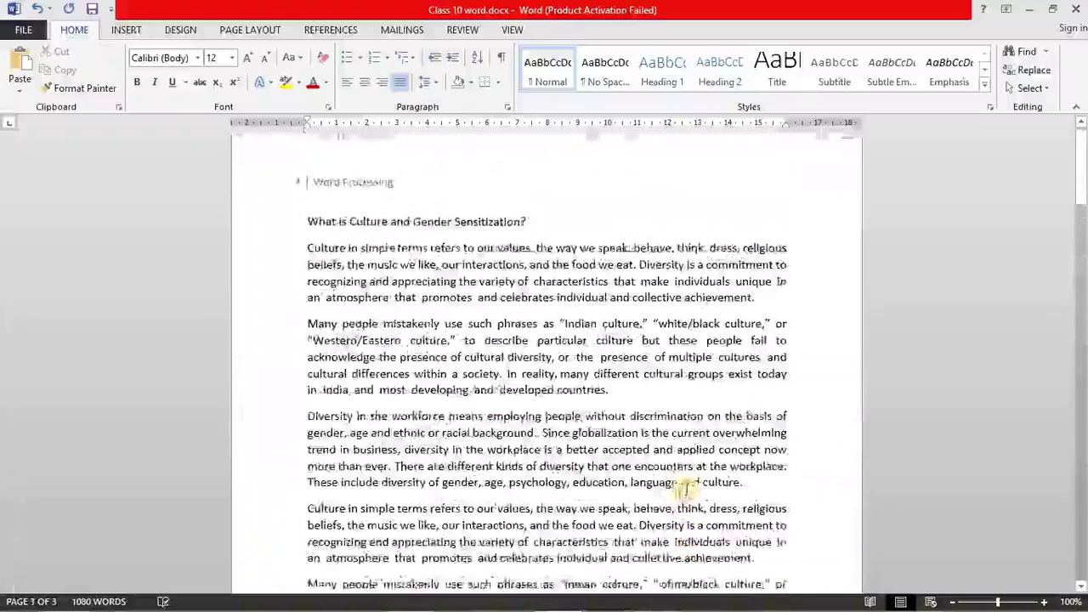
Step: Open page 1's '1 | Word Processing' header for editing
{"action": "left_click", "coordinate": [132, 32]}
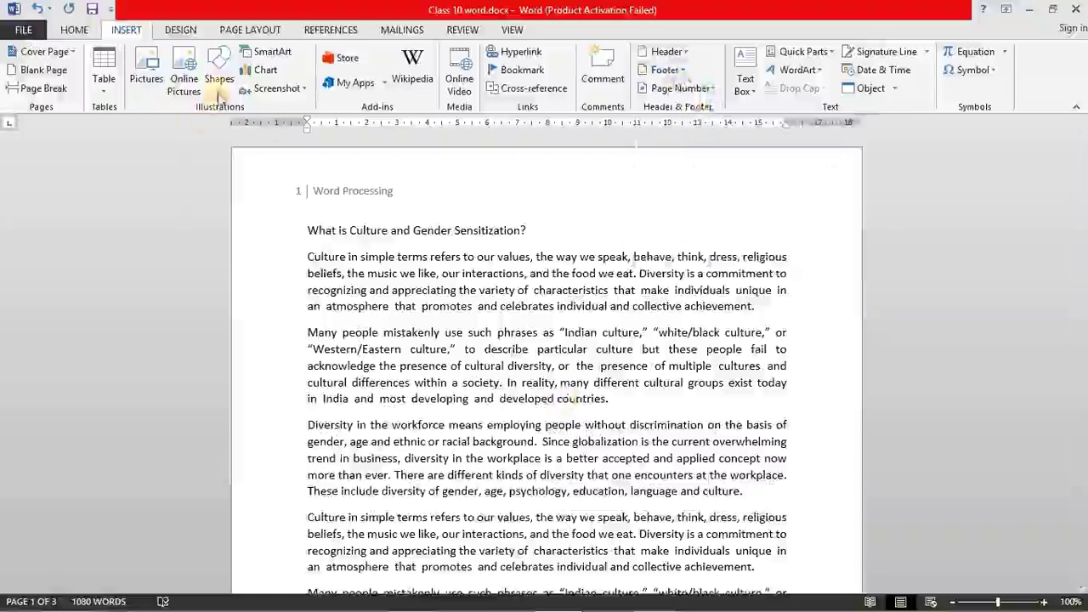
{"action": "double_click", "coordinate": [532, 188]}
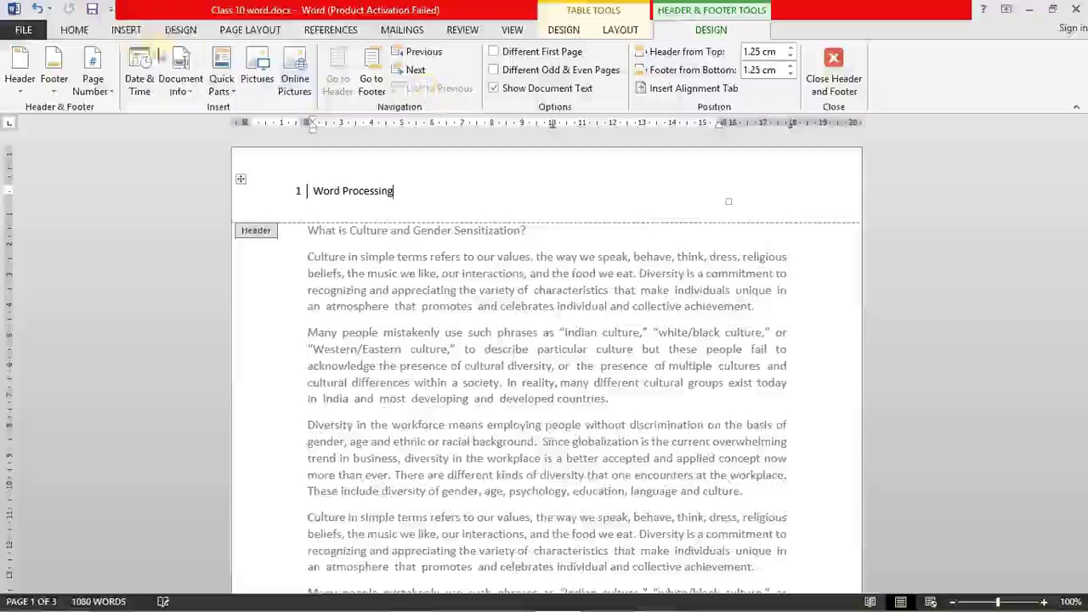
Step: Draw a 0.87 × 1.03 cm Smiley Face at the header's top right and apply the first Shape Style
{"action": "left_click", "coordinate": [126, 29]}
{"action": "left_click", "coordinate": [183, 81]}
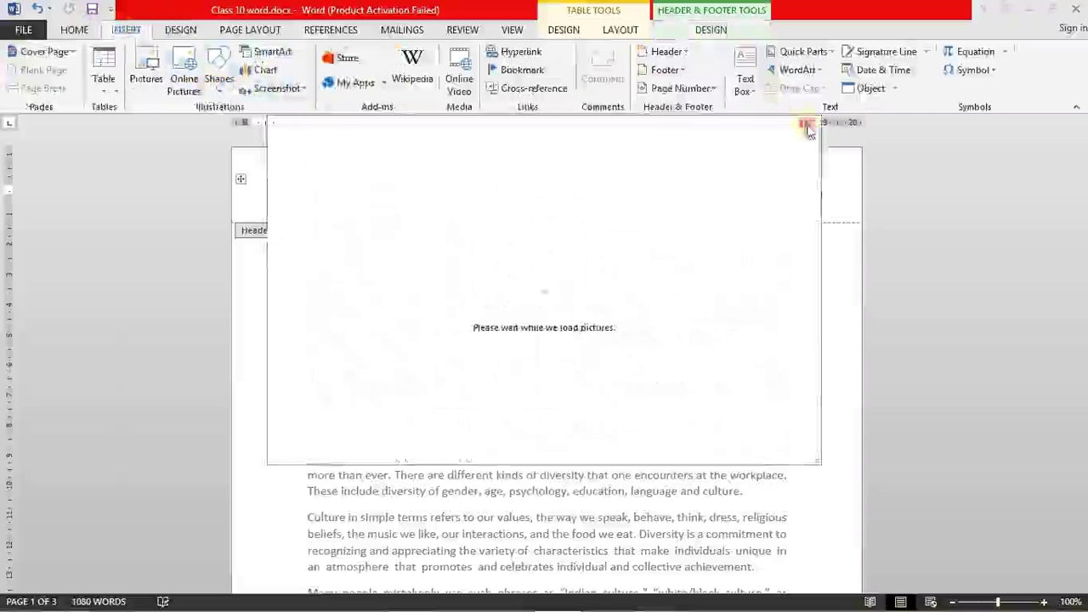
{"action": "left_click", "coordinate": [810, 126]}
{"action": "left_click", "coordinate": [216, 78]}
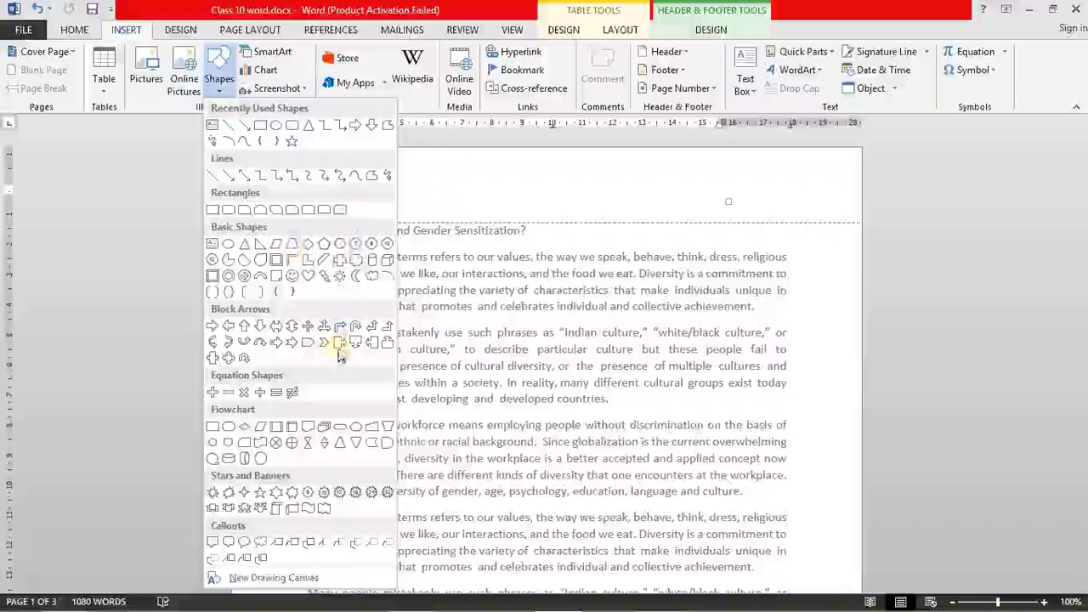
{"action": "left_click", "coordinate": [275, 445]}
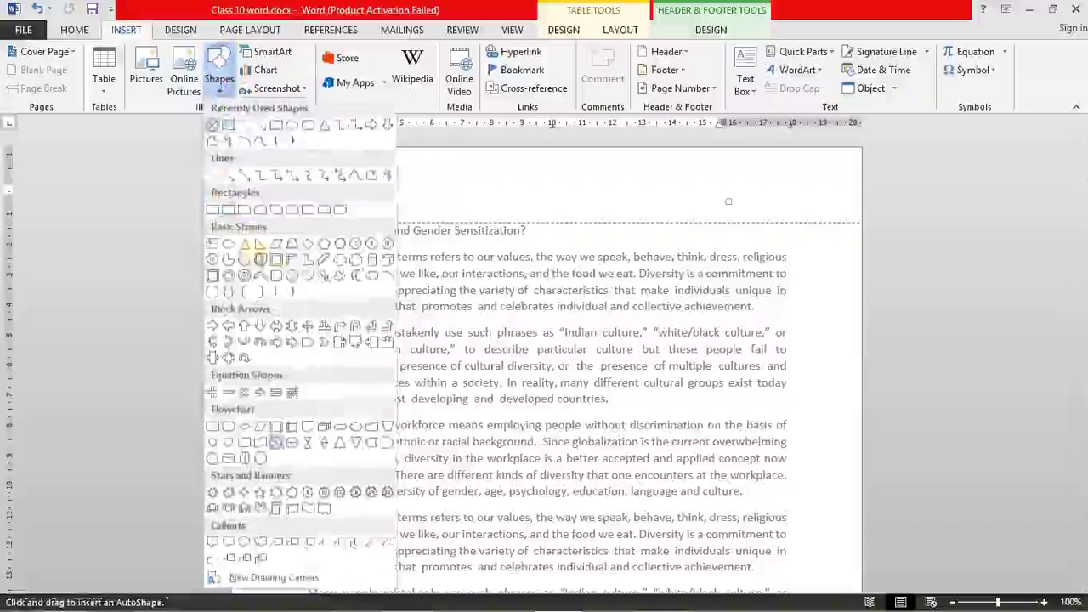
{"action": "left_click", "coordinate": [297, 273]}
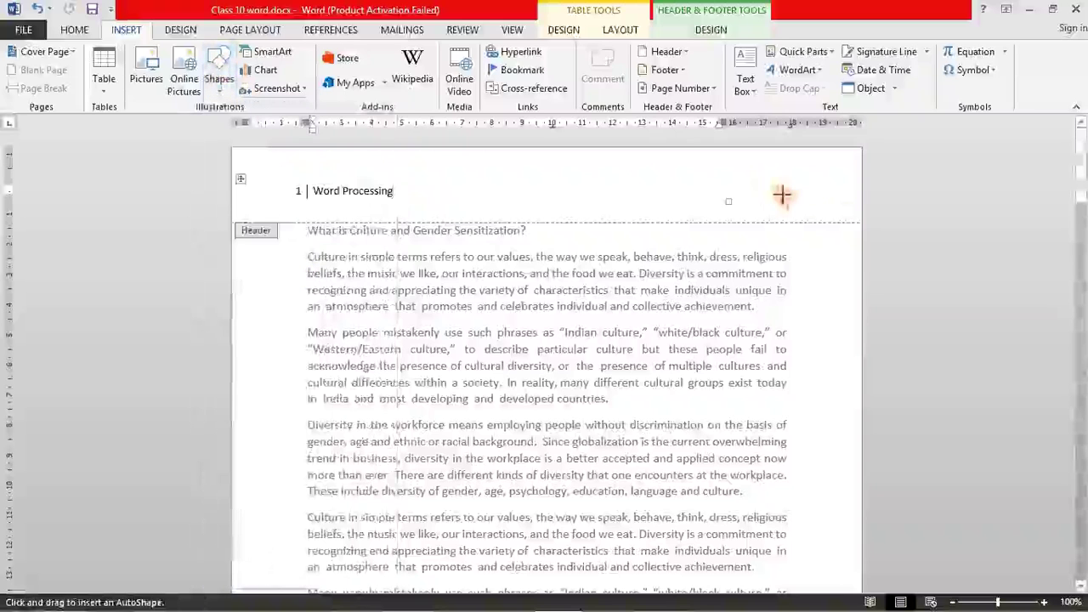
{"action": "left_click_drag", "start_coordinate": [764, 176], "coordinate": [797, 207]}
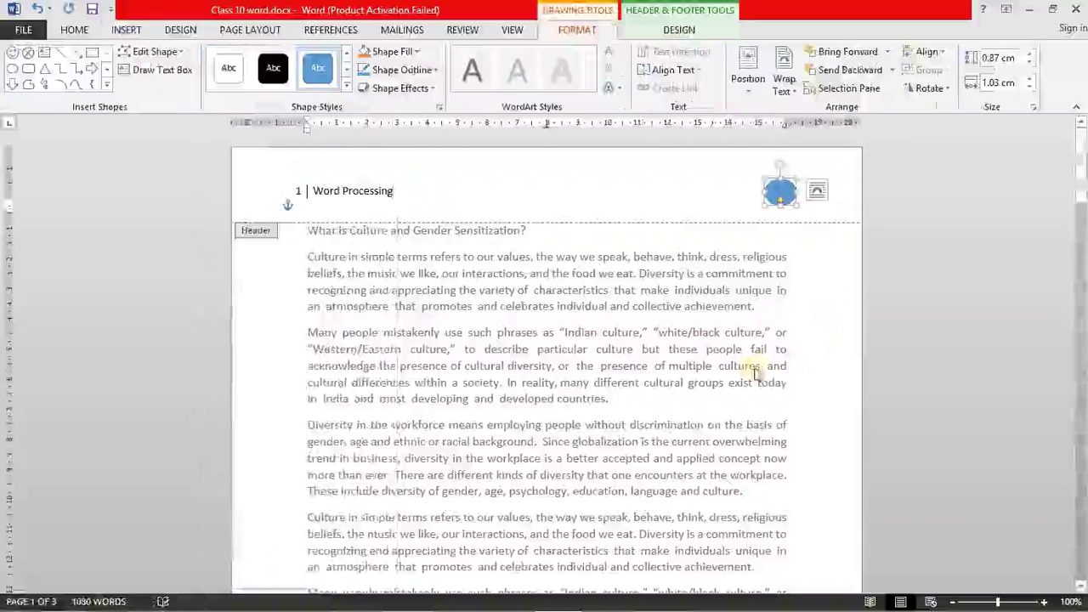
{"action": "left_click", "coordinate": [237, 74]}
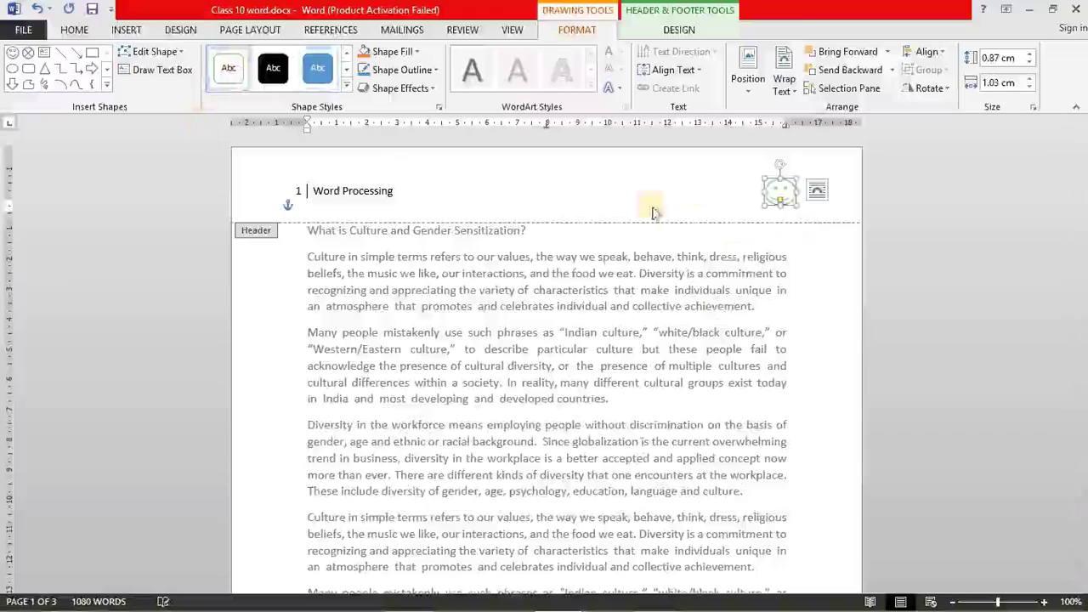
Step: Close header editing and scroll down to confirm the smiley in every page's header, including page 3
{"action": "double_click", "coordinate": [759, 382]}
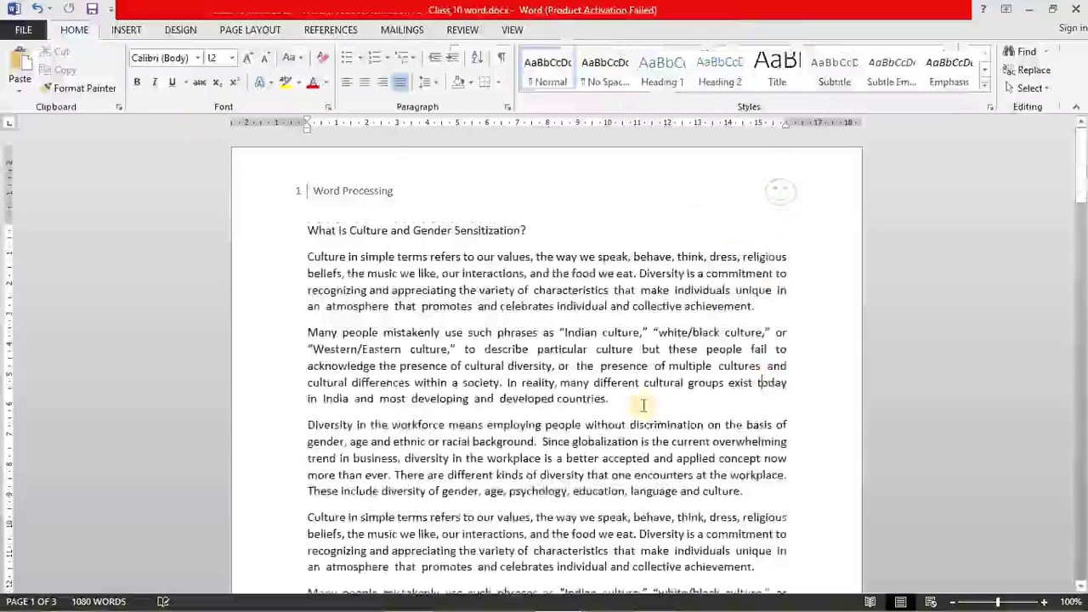
{"action": "scroll", "coordinate": [639, 406], "scroll_direction": "down", "scroll_amount": 4}
{"action": "scroll", "coordinate": [642, 408], "scroll_direction": "down", "scroll_amount": 1}
{"action": "scroll", "coordinate": [646, 408], "scroll_direction": "down", "scroll_amount": 5}
{"action": "scroll", "coordinate": [752, 409], "scroll_direction": "down", "scroll_amount": 4}
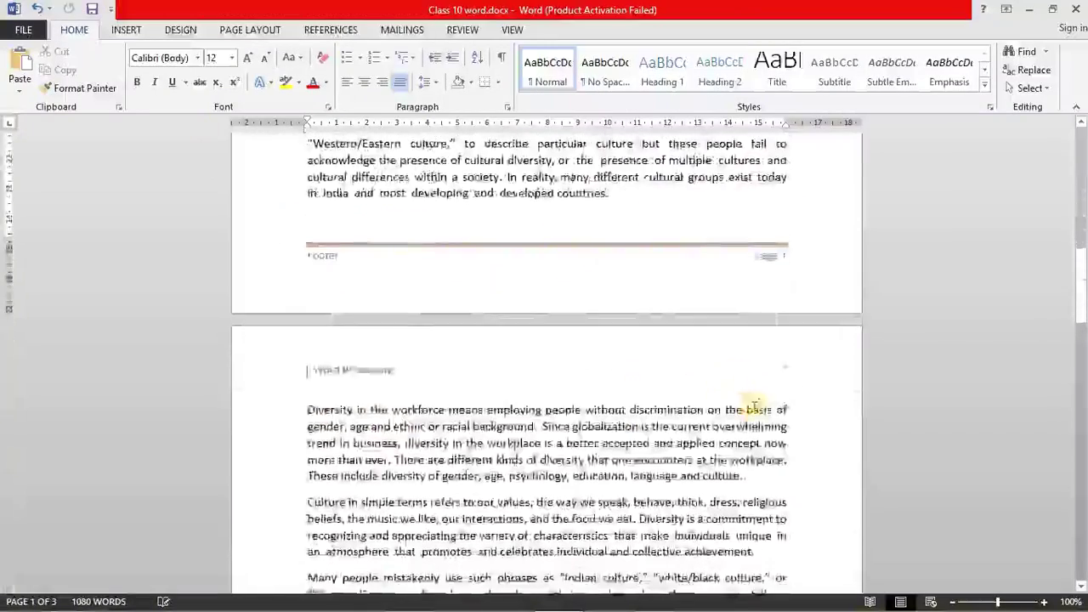
{"action": "scroll", "coordinate": [595, 394], "scroll_direction": "down", "scroll_amount": 5}
{"action": "scroll", "coordinate": [616, 420], "scroll_direction": "down", "scroll_amount": 5}
{"action": "scroll", "coordinate": [700, 268], "scroll_direction": "down", "scroll_amount": 5}
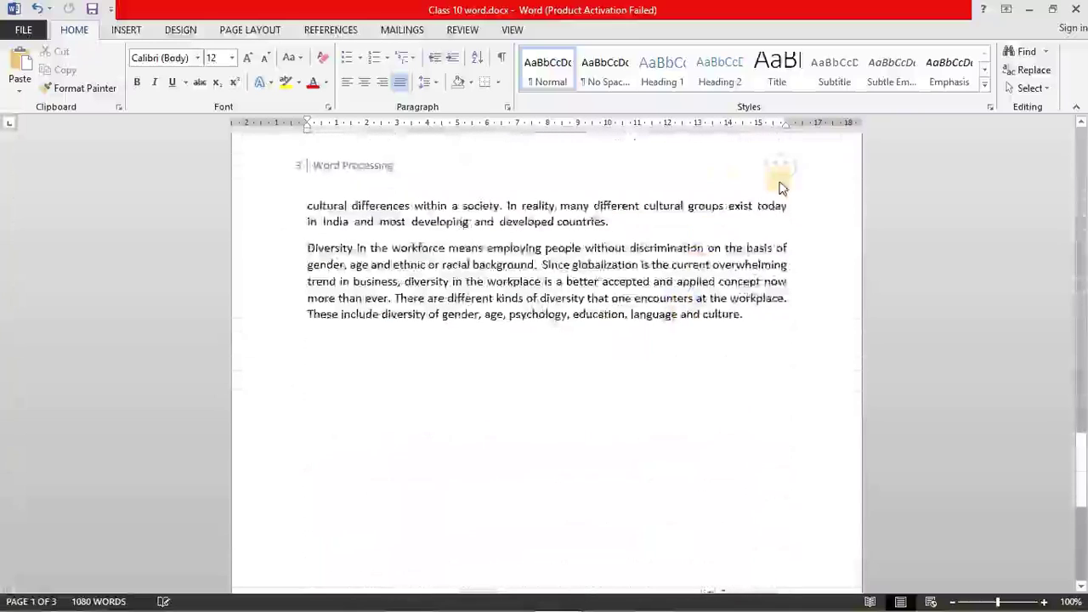